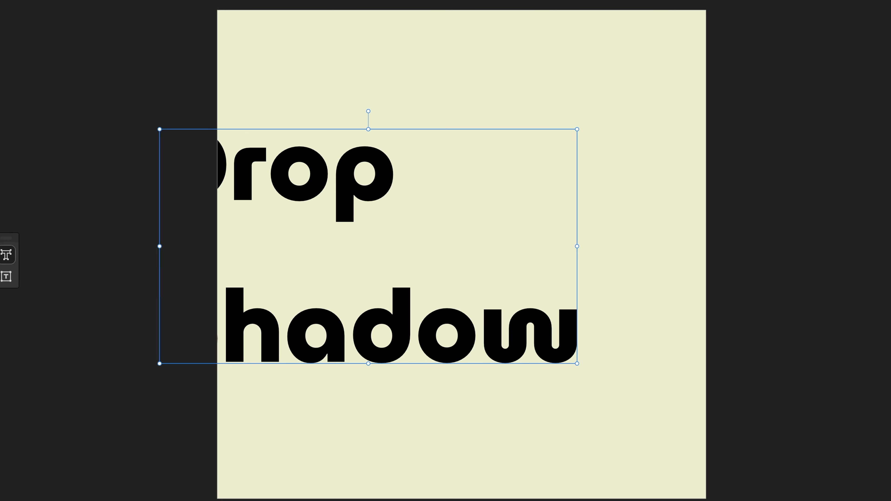
Step: Move the "Drop Shadow" text onto the page, center-align its lines and center the text block horizontally and vertically on the spread
drag(288, 175, 407, 168)
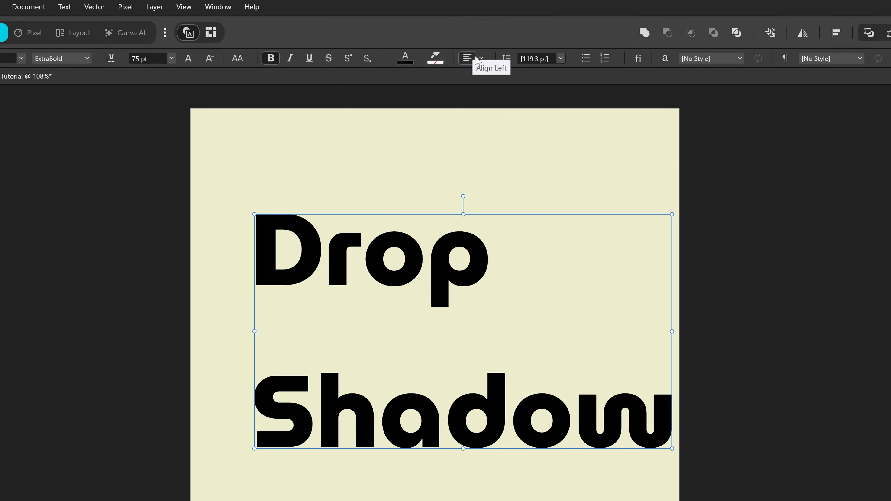
click(477, 59)
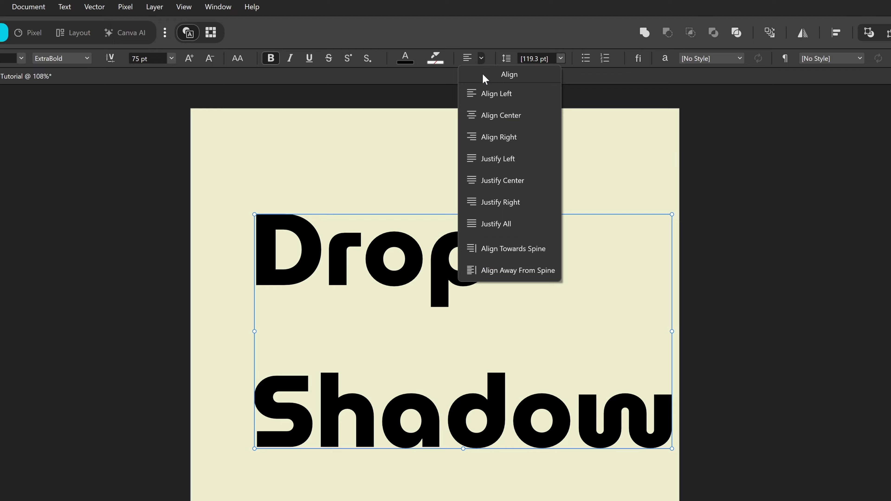
click(497, 117)
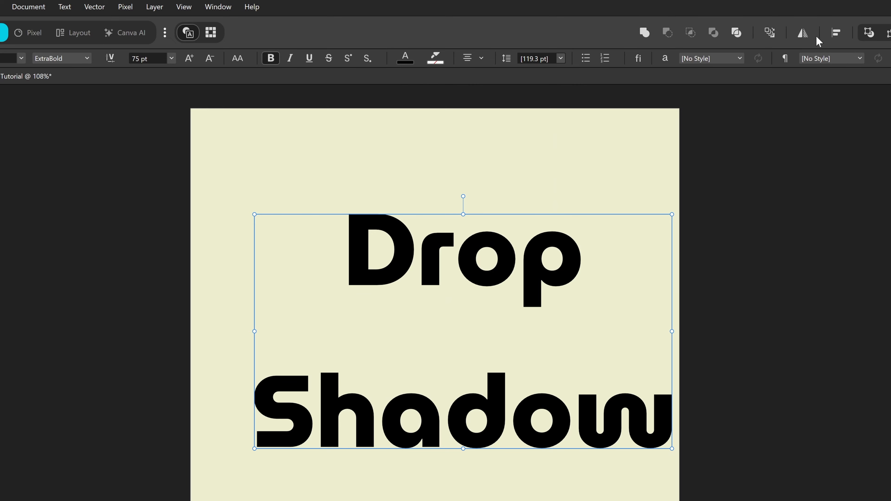
click(836, 32)
click(874, 73)
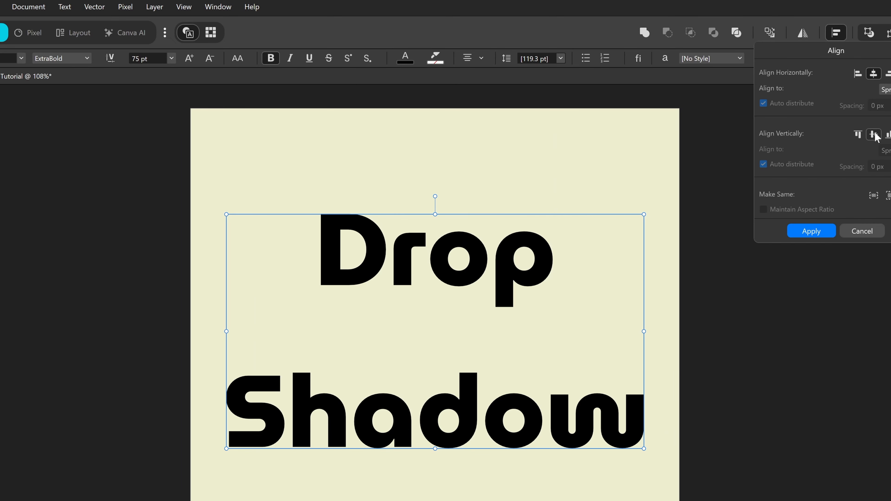
click(873, 134)
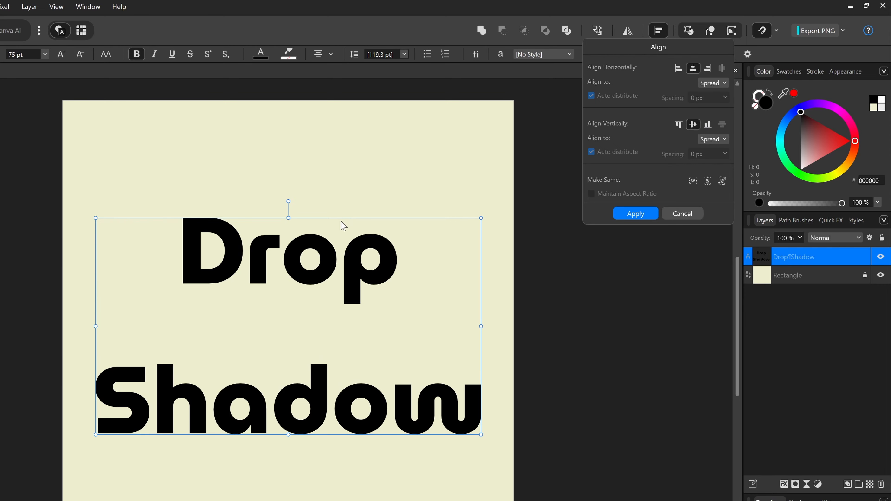
Step: Set the "Drop Shadow" text's fill color to hex FF8800
click(880, 184)
text(ff8800)
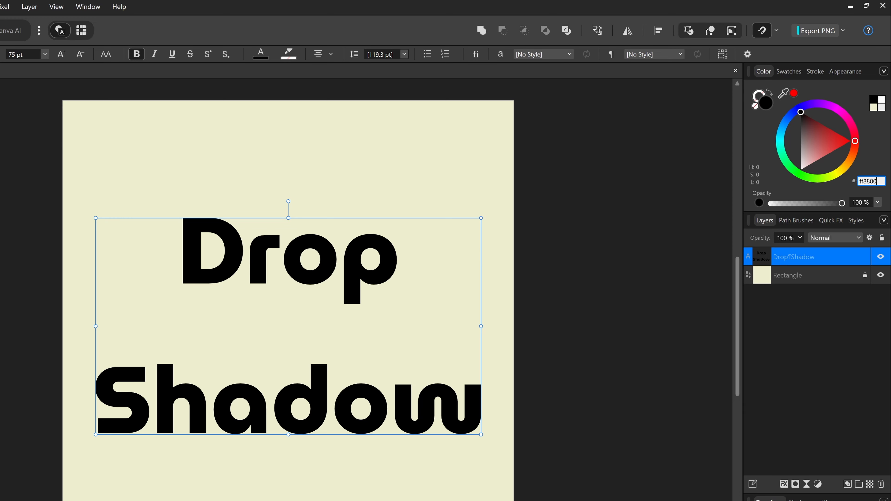
key(Return)
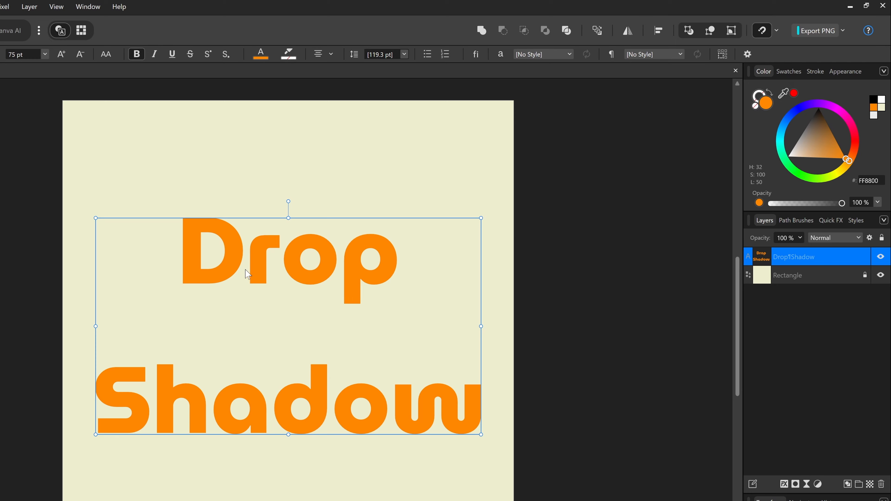
Step: Set the "Drop Shadow" text's character tracking to -17 ‰
click(85, 7)
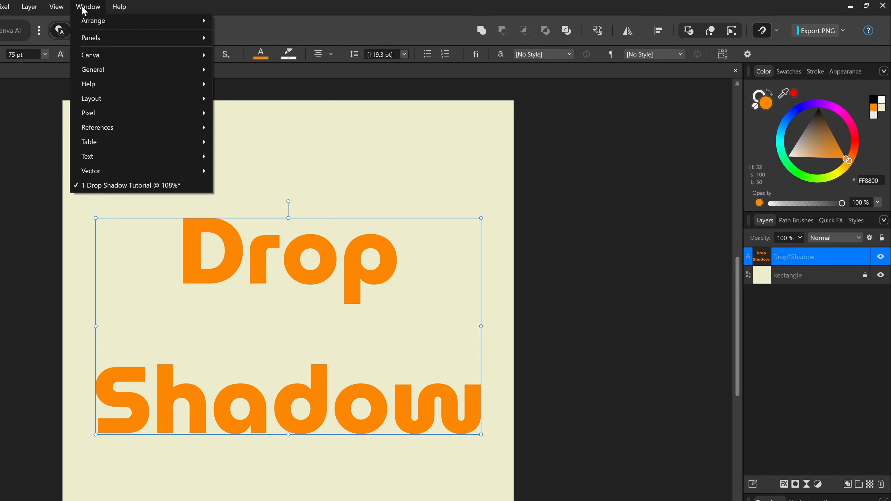
mouse_move(156, 161)
click(255, 160)
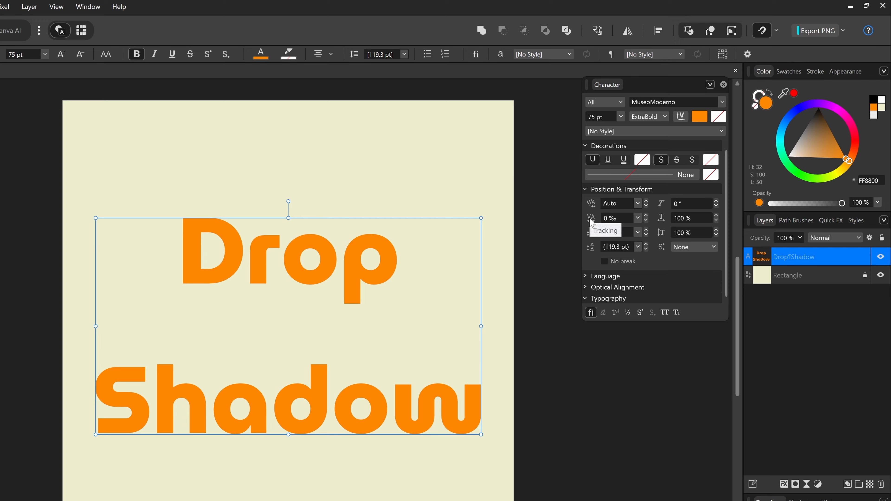
click(618, 218)
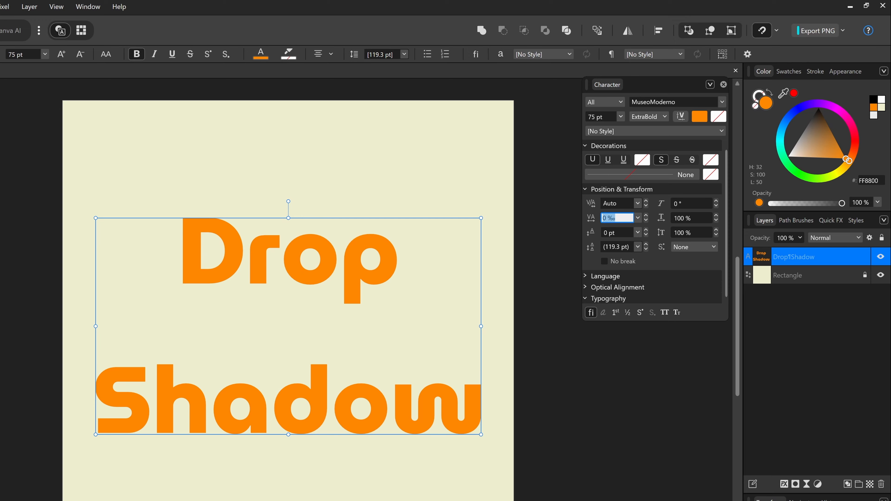
text(-17)
key(Tab)
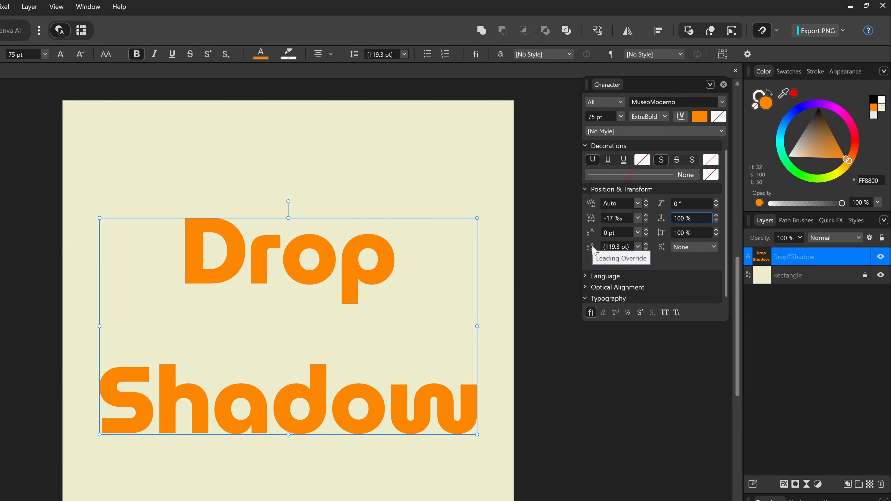
Step: Set the text's leading override to 75 pt and close the character settings
click(607, 248)
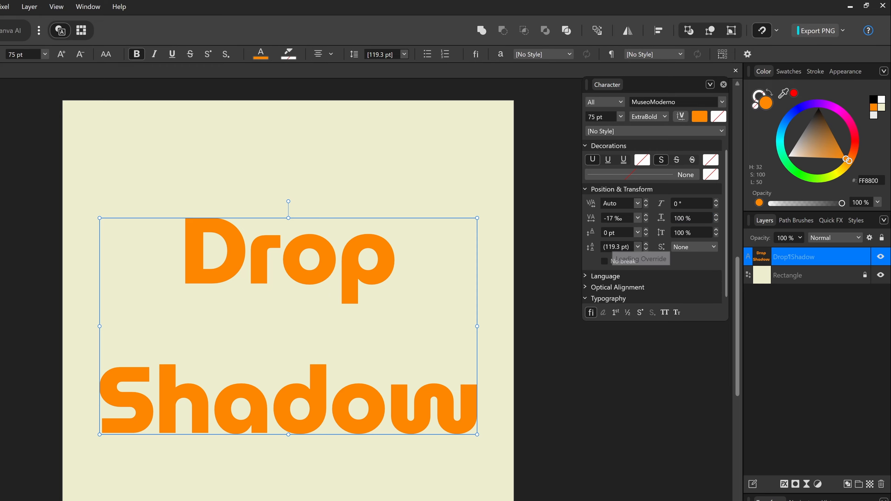
text(75)
key(Tab)
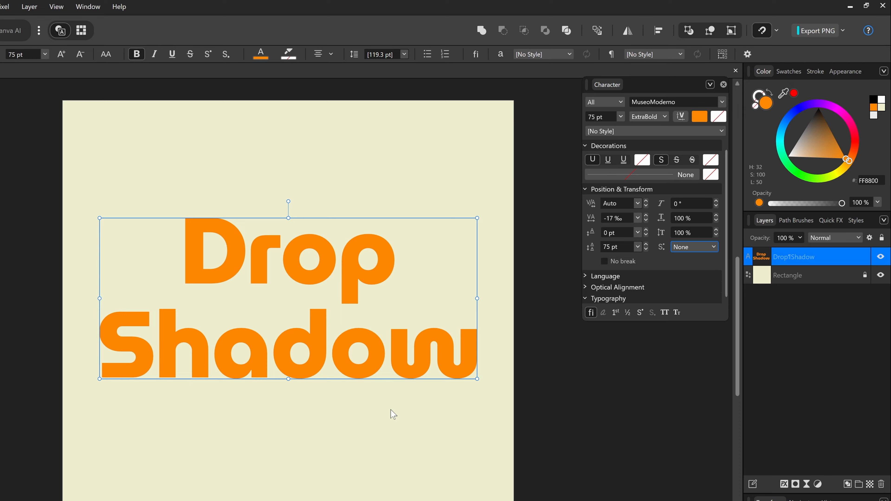
click(724, 85)
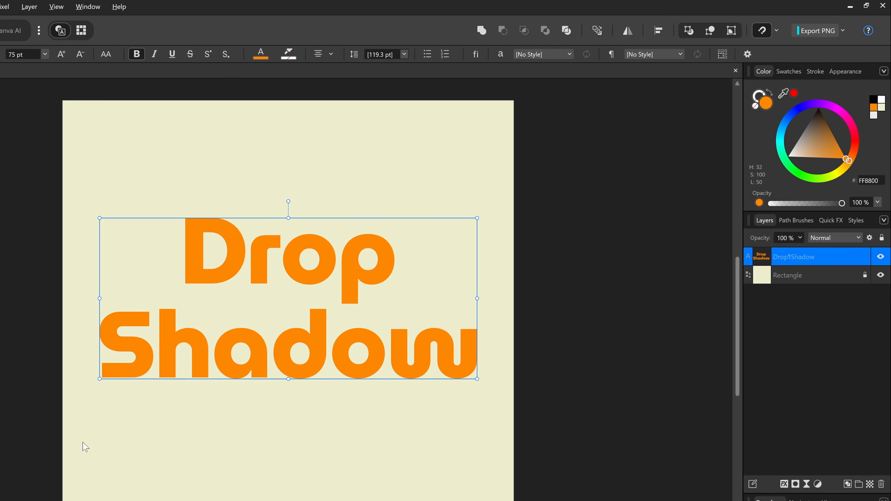
Step: Add an Outer Shadow layer effect to the text and place the effects dialog clear of the lettering
click(371, 423)
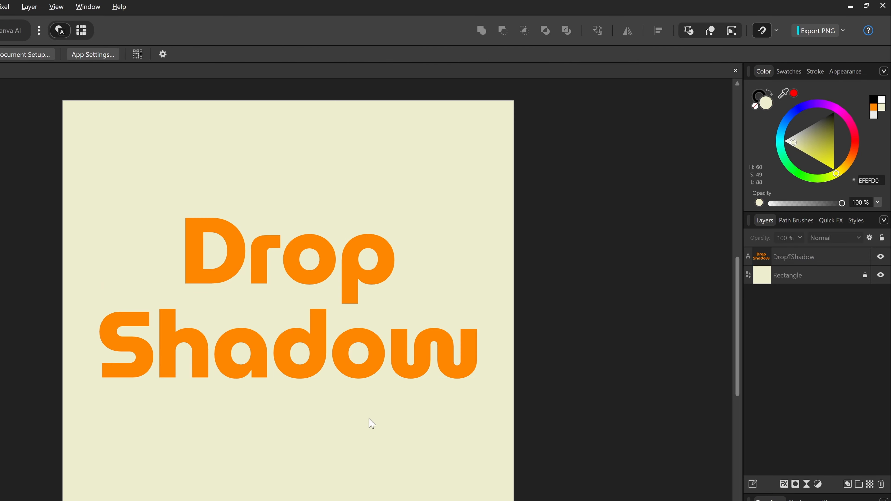
click(355, 362)
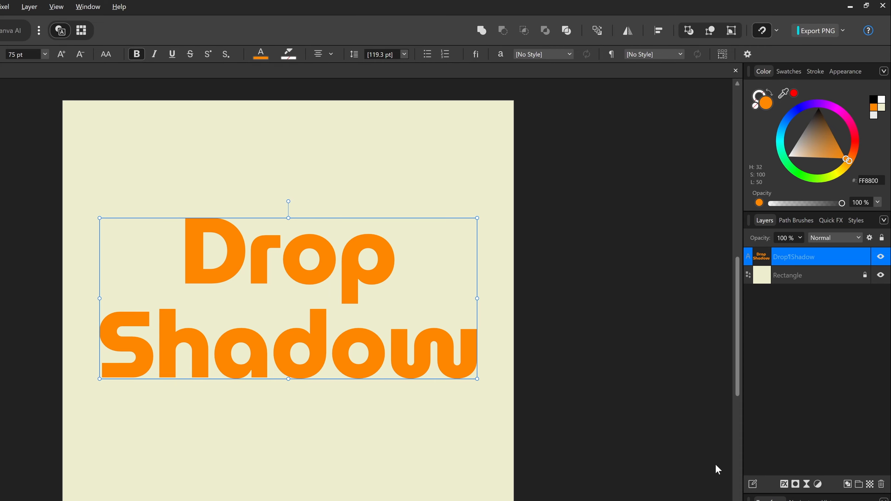
click(784, 486)
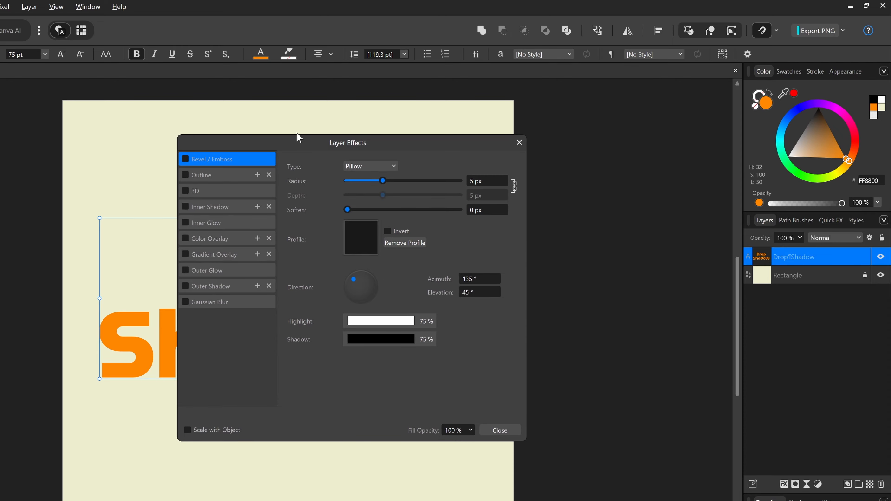
drag(294, 148, 587, 138)
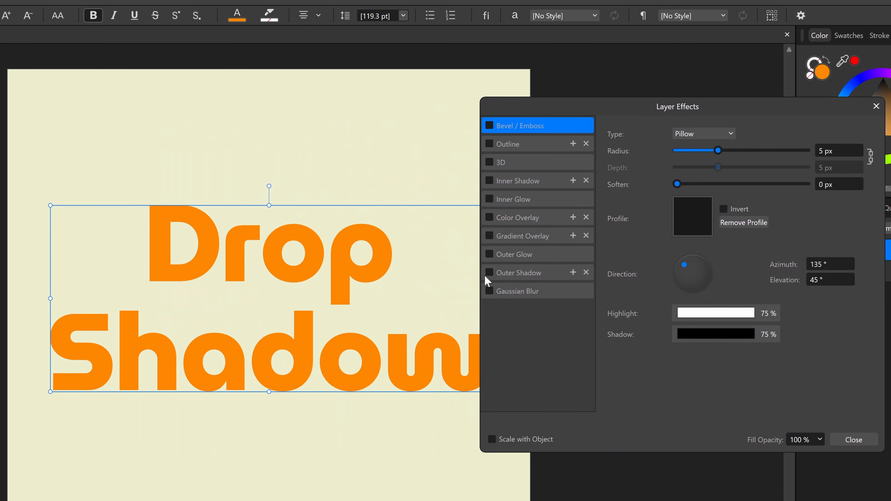
click(530, 274)
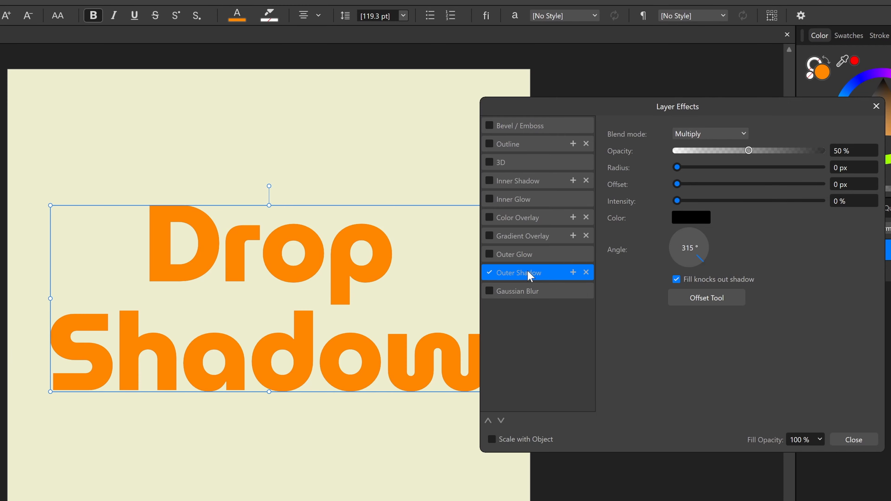
drag(618, 106, 684, 116)
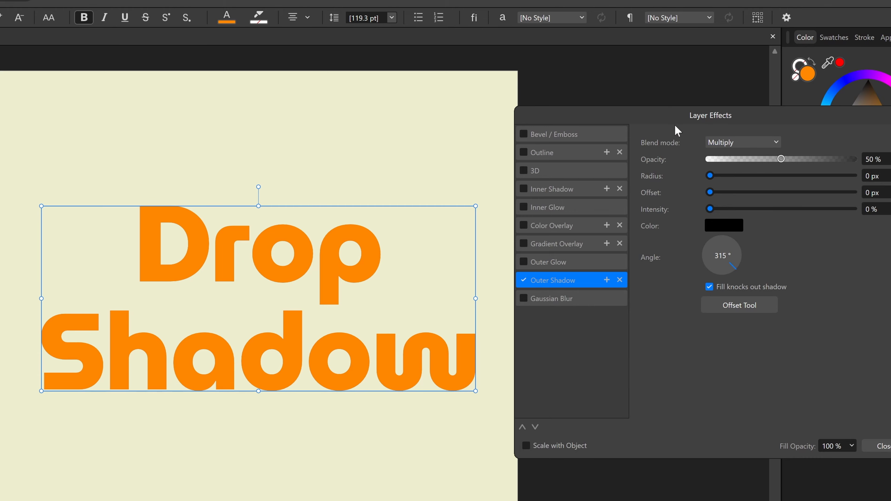
drag(672, 115, 658, 116)
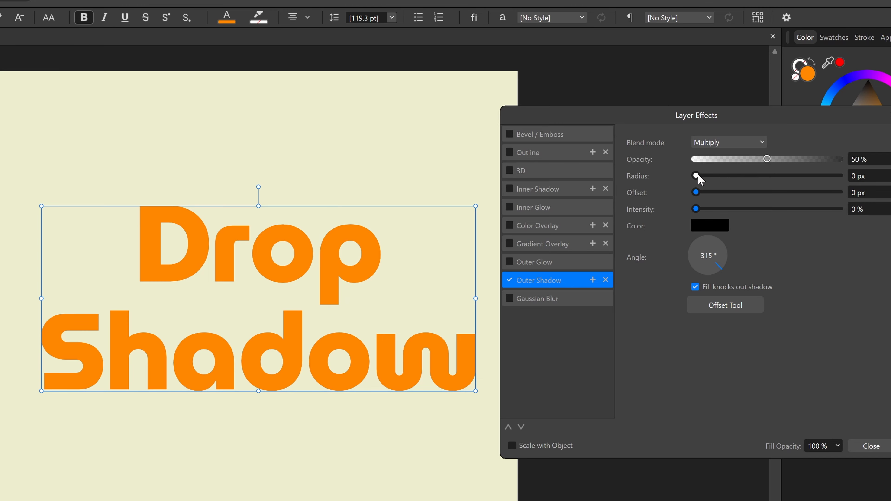
Step: Set the outer shadow's radius to 0.4 px and its angle to 22.8°
mouse_move(698, 176)
mouse_down()
mouse_move(816, 175)
mouse_move(710, 175)
mouse_up()
mouse_move(697, 193)
mouse_down()
mouse_move(857, 197)
mouse_move(695, 199)
mouse_up()
drag(706, 251, 729, 243)
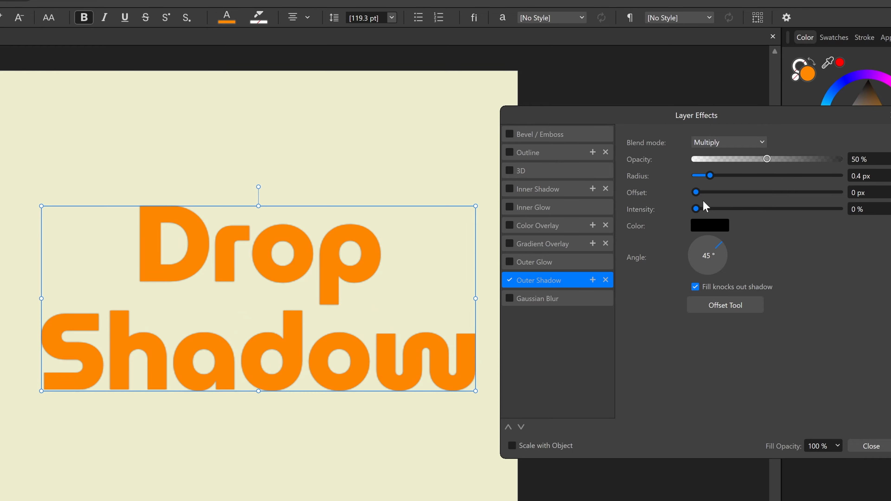
mouse_move(696, 192)
mouse_down()
mouse_move(789, 193)
mouse_move(696, 193)
mouse_up()
click(709, 260)
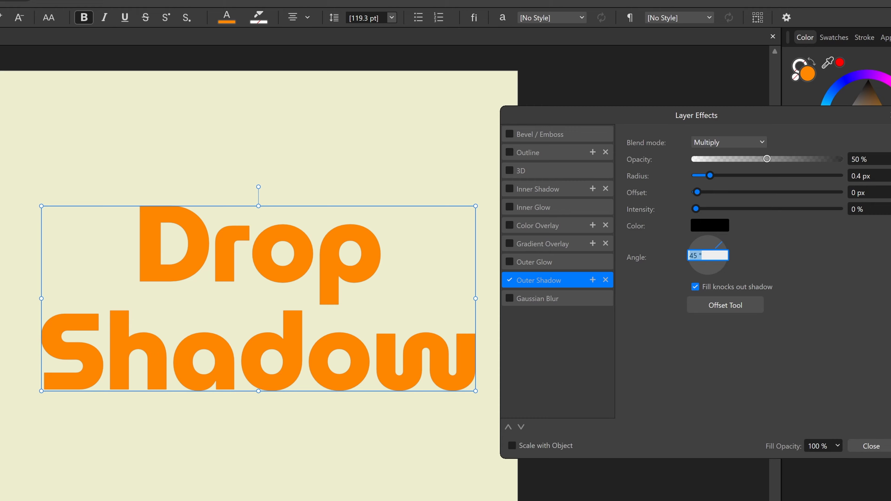
text(22.75)
key(Return)
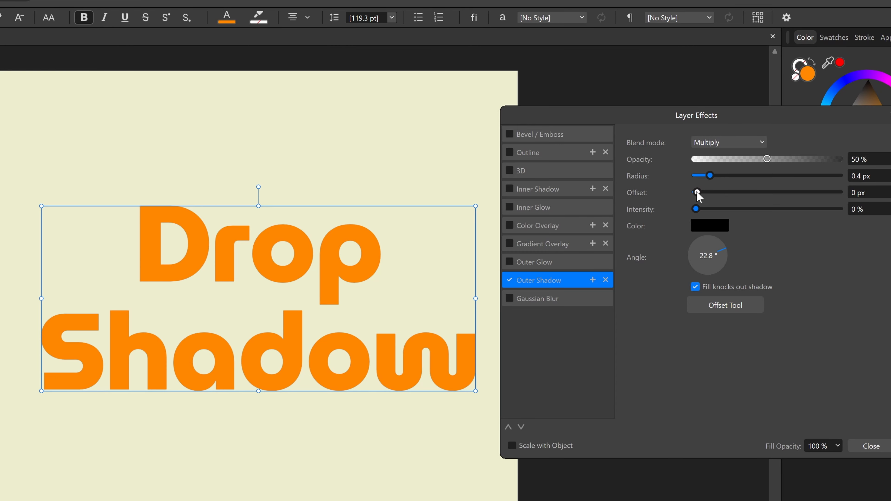
Step: Set the outer shadow to a 315° angle, 36.9 px offset, 24.4 px radius and 4% intensity
drag(697, 192, 793, 192)
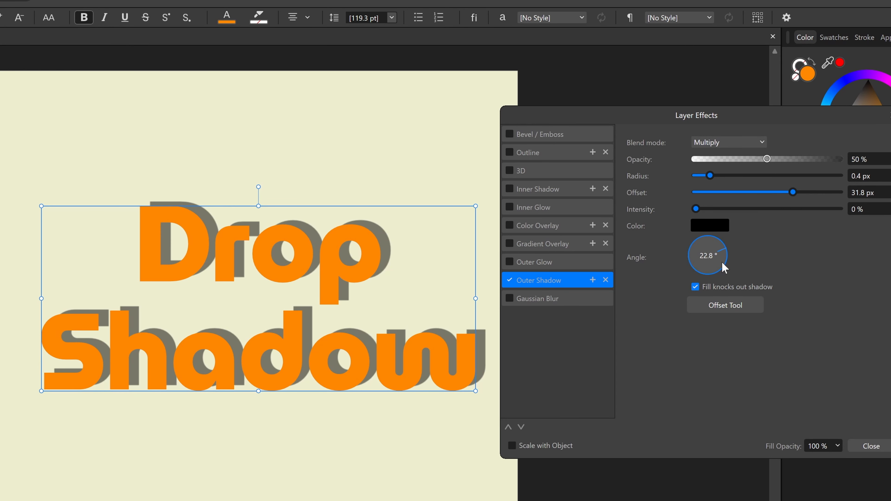
click(720, 270)
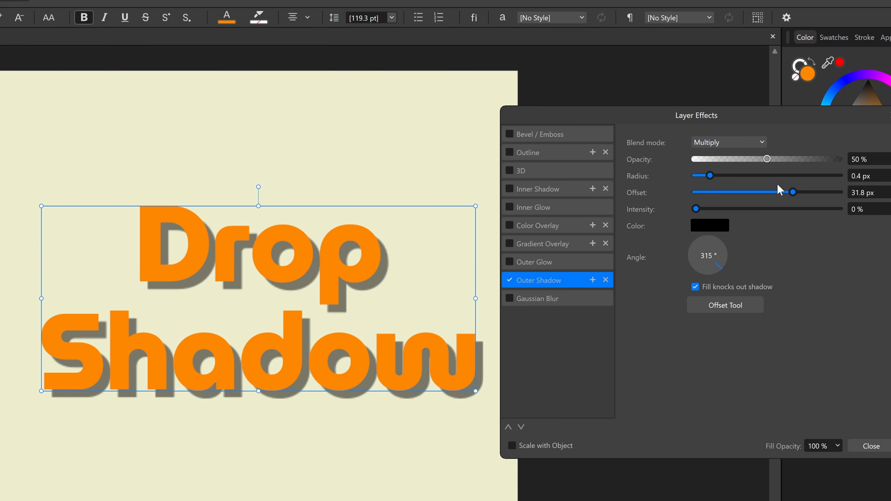
mouse_move(791, 198)
mouse_down()
mouse_move(704, 196)
mouse_move(822, 200)
mouse_move(706, 197)
mouse_move(802, 192)
mouse_up()
drag(714, 178, 784, 188)
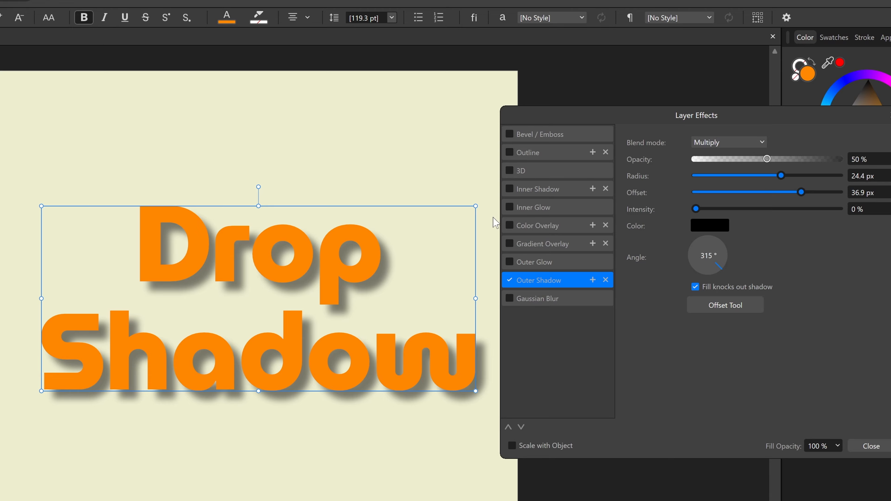
drag(698, 209, 853, 184)
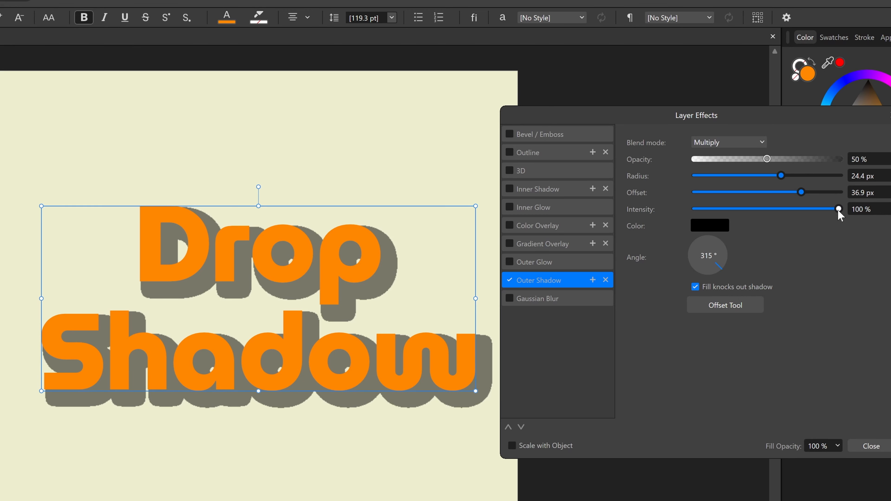
drag(840, 215, 702, 214)
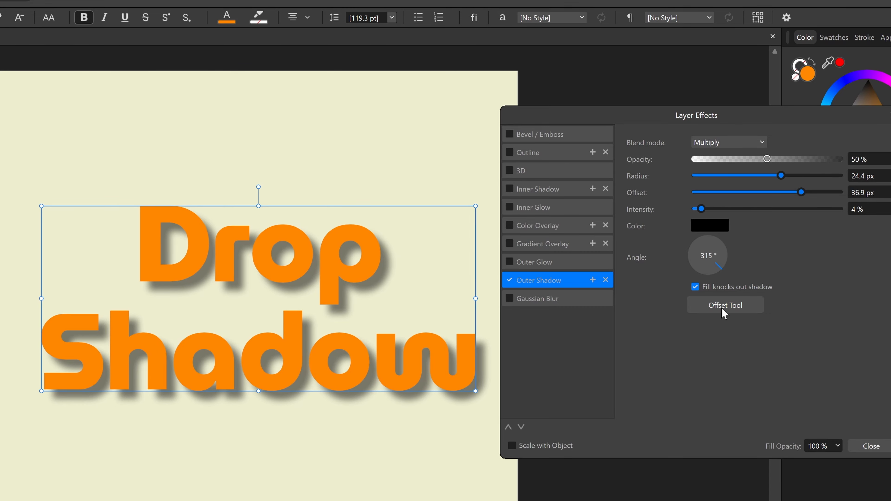
Step: Reposition the shadow on the canvas with the Offset Tool to an offset of about 83 px, and set its angle to 315°
click(737, 309)
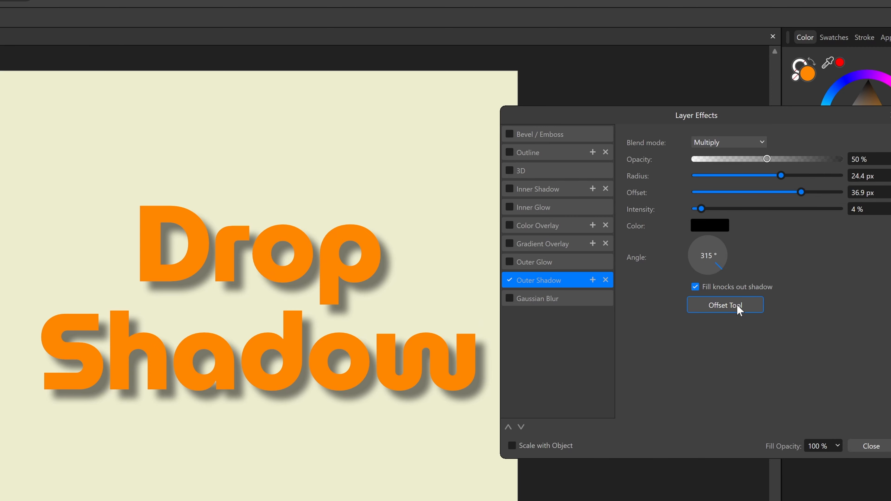
drag(342, 285, 372, 305)
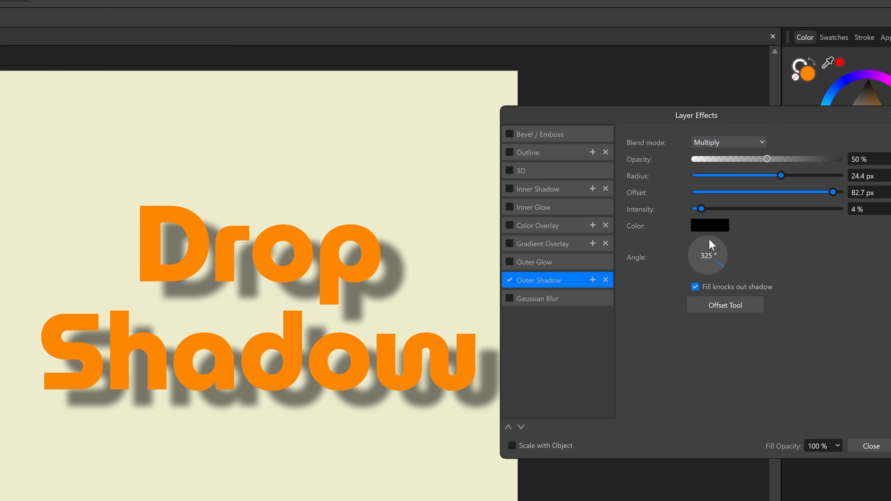
click(707, 255)
text(315)
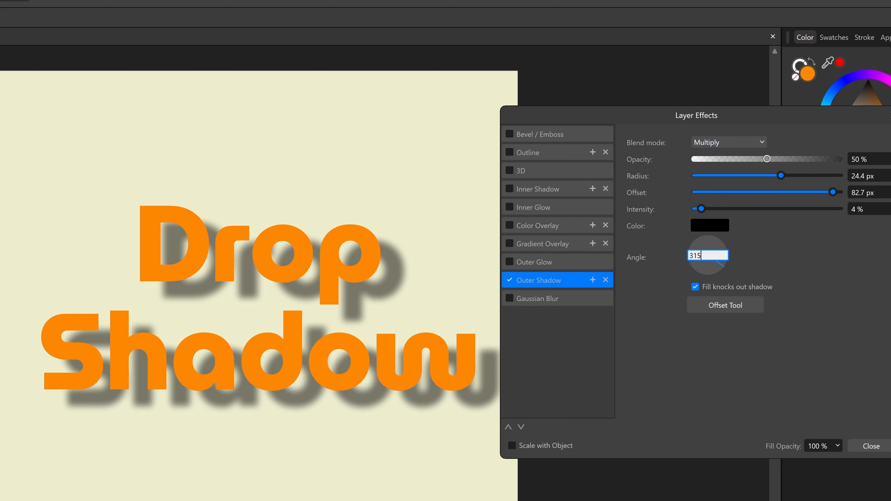
key(Return)
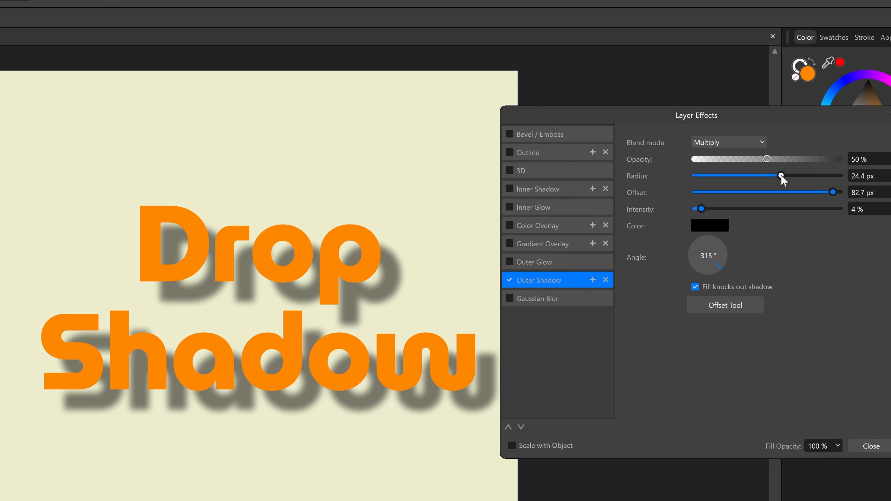
Step: Reduce the outer shadow's radius to 3.9 px and its offset to 10.1 px
drag(783, 176, 738, 184)
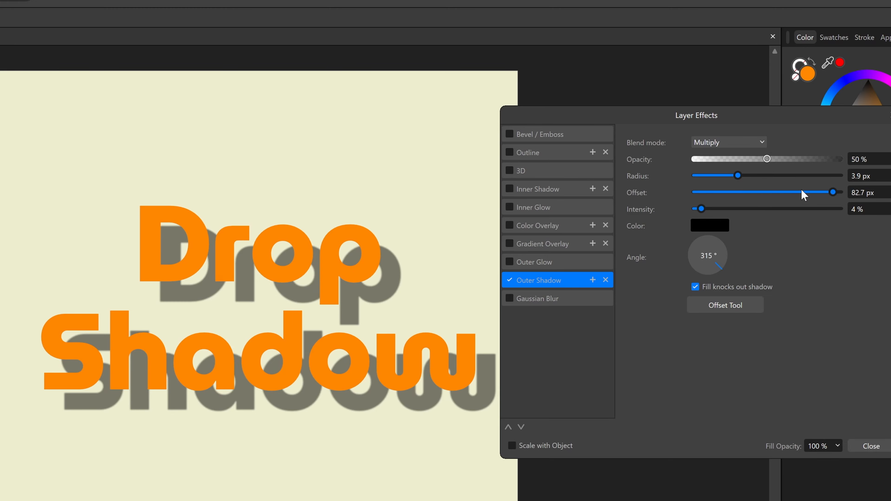
drag(833, 193, 759, 194)
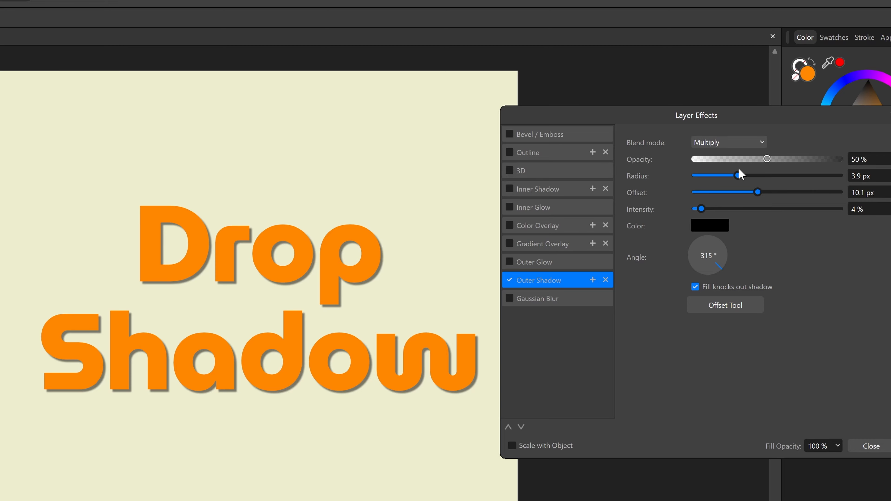
Step: Increase the outer shadow's radius to 15.2 px and its opacity to 82%
drag(743, 175, 767, 175)
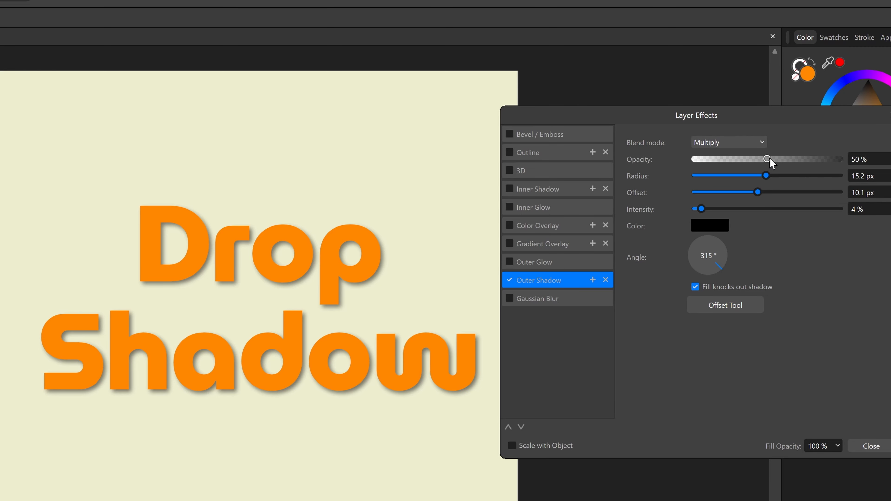
drag(770, 159, 834, 164)
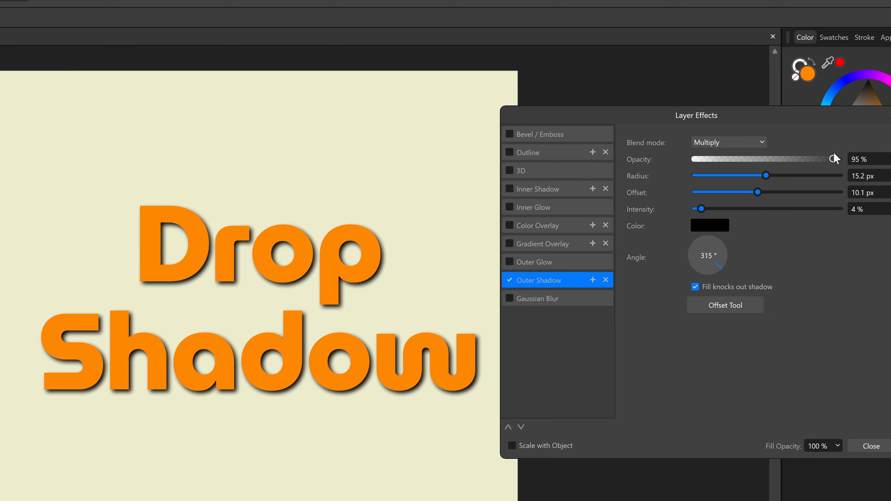
mouse_move(831, 159)
mouse_down()
mouse_move(740, 161)
mouse_move(815, 161)
mouse_up()
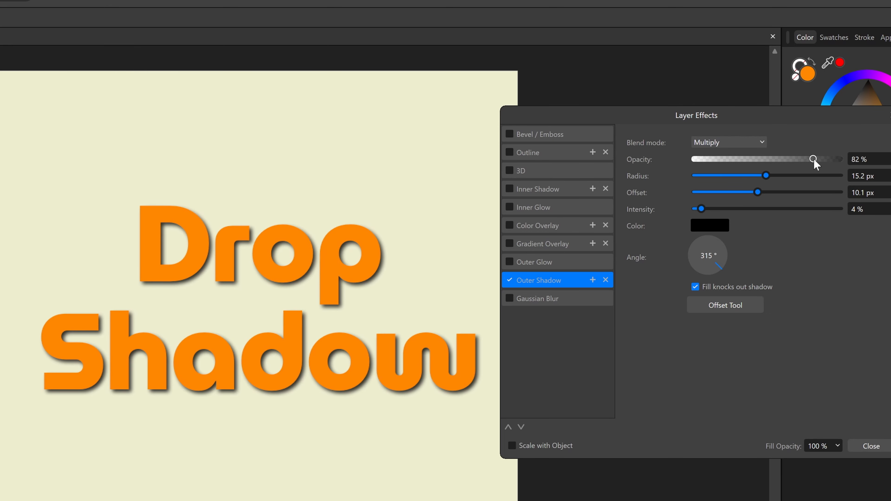
Step: Browse the available blend modes and change the outer shadow's blend mode to Normal
click(755, 144)
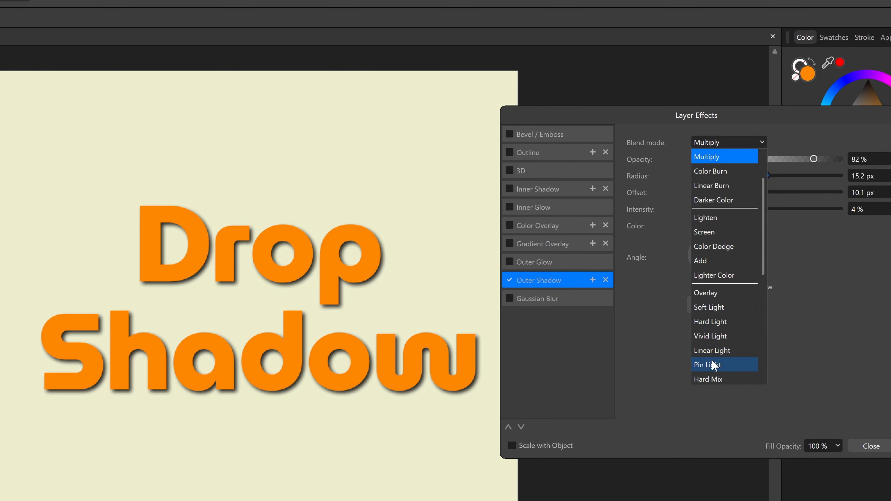
scroll(711, 377, down, 1)
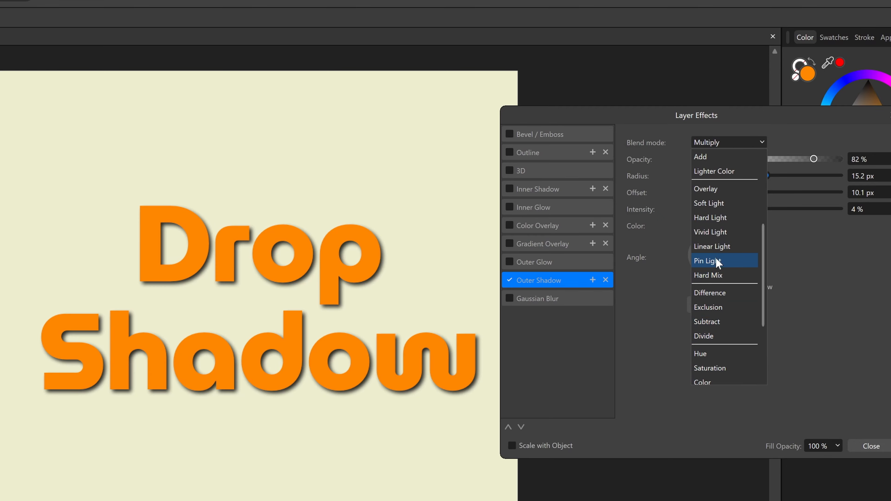
scroll(719, 354, down, 1)
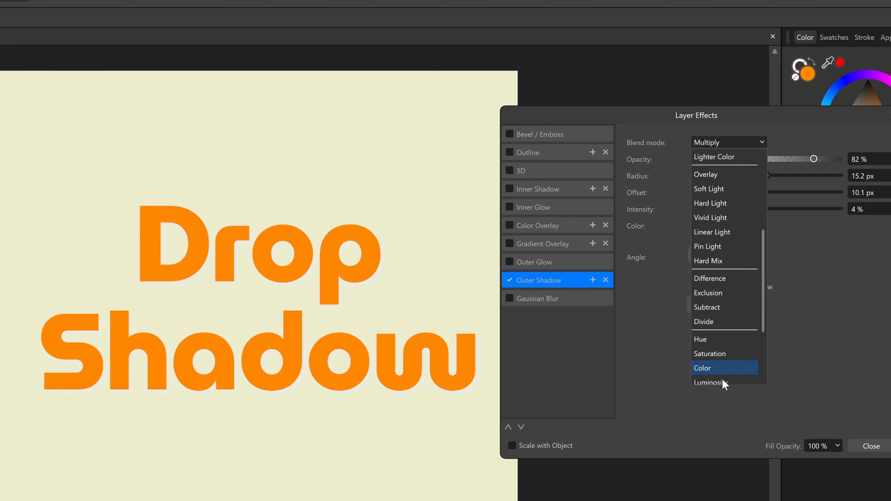
scroll(719, 382, down, 1)
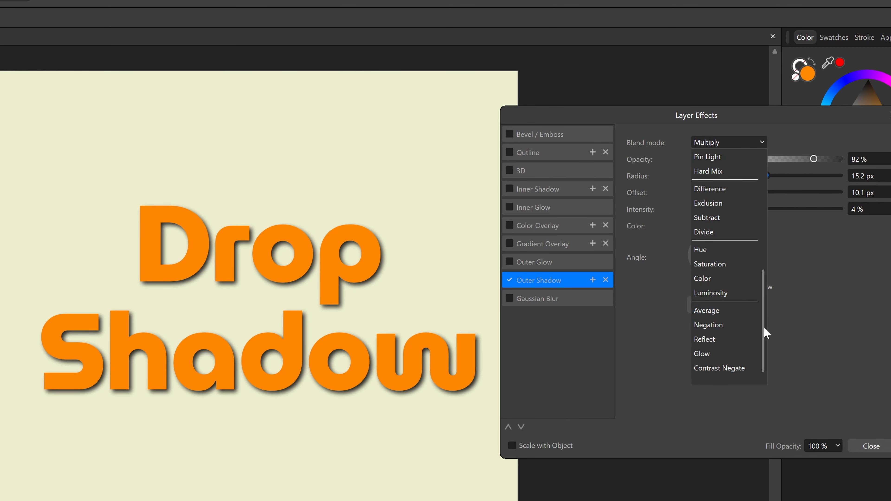
drag(762, 309, 768, 199)
click(730, 158)
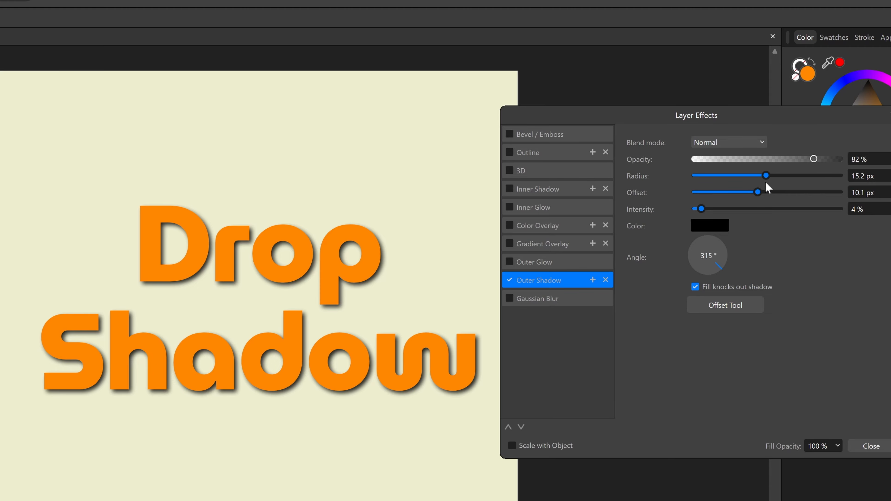
Step: Soften the outer shadow with a 15.8 px offset, 63% opacity and 38.3 px radius, and close the layer effects
drag(760, 192, 767, 193)
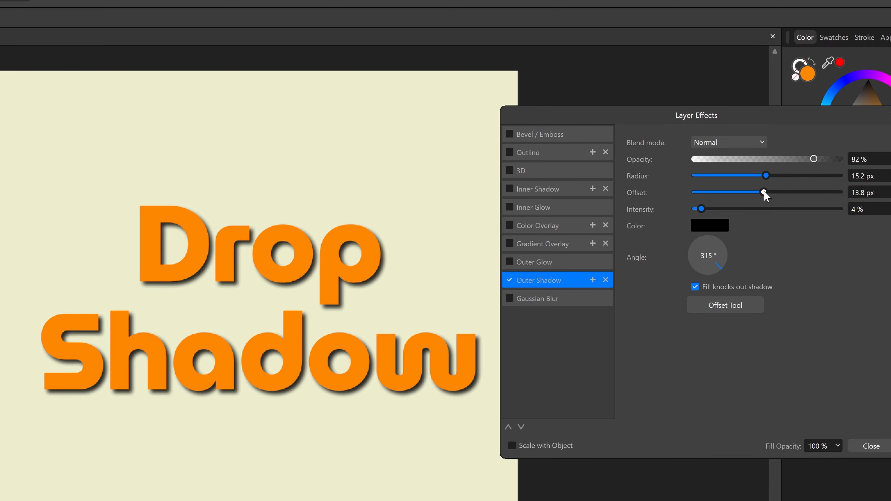
drag(813, 160, 785, 180)
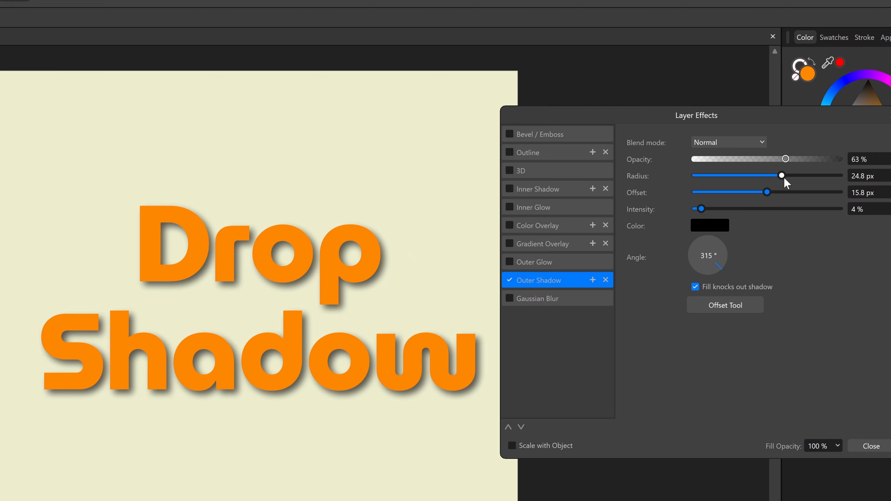
drag(784, 178, 803, 178)
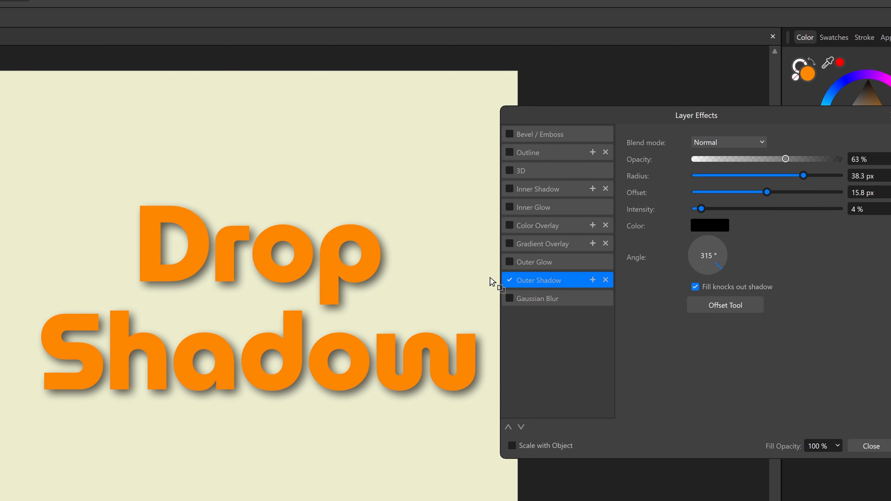
click(872, 446)
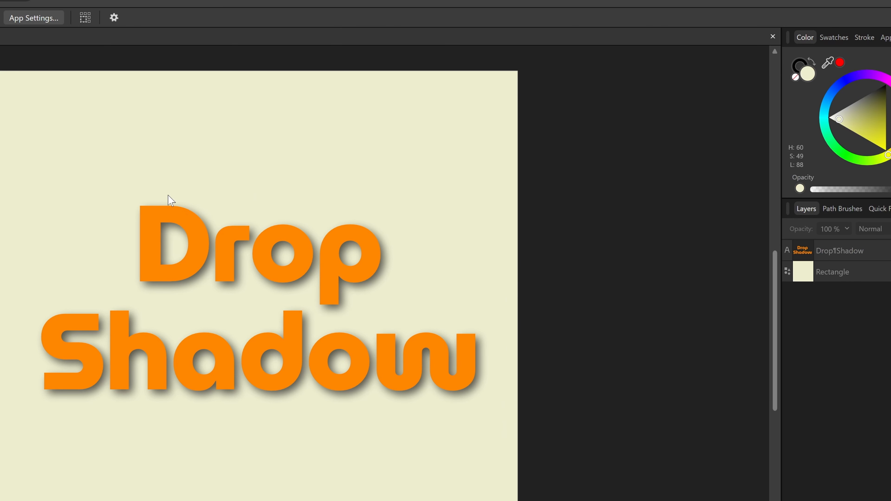
Step: Examine the shadow's softness around the letters up close and with the whole text in view
scroll(169, 196, up, 2)
scroll(165, 278, up, 5)
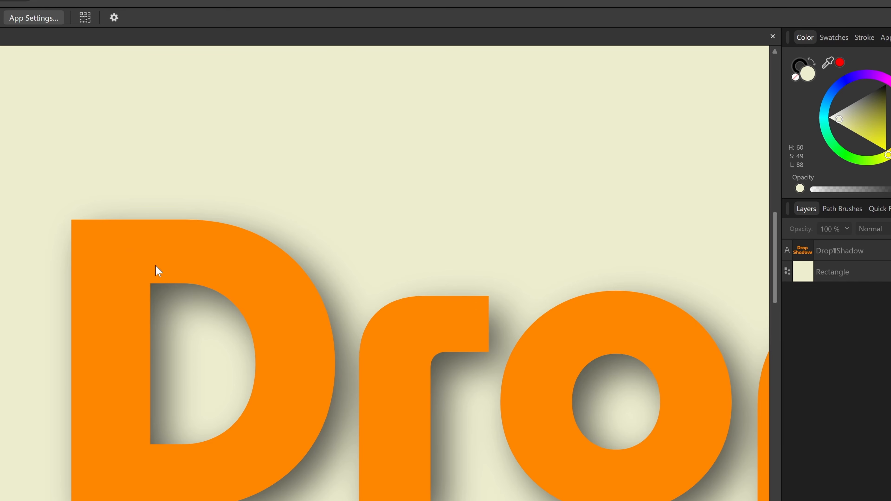
scroll(207, 251, down, 2)
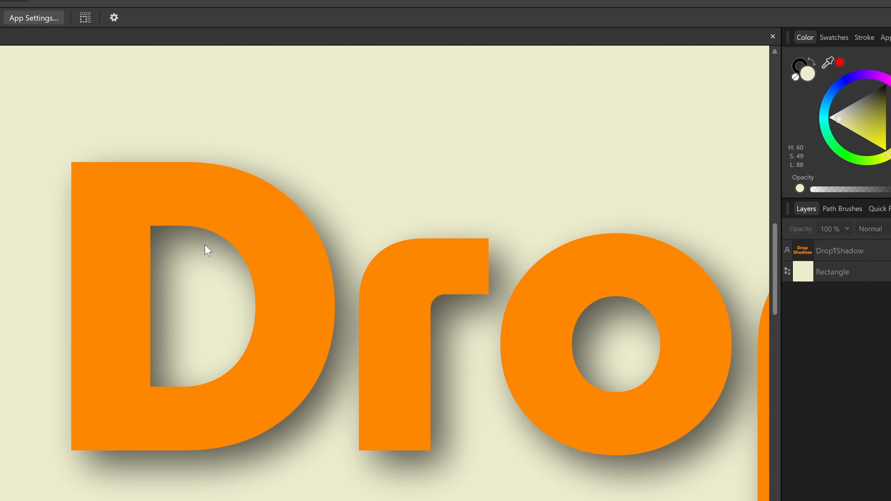
scroll(207, 250, down, 5)
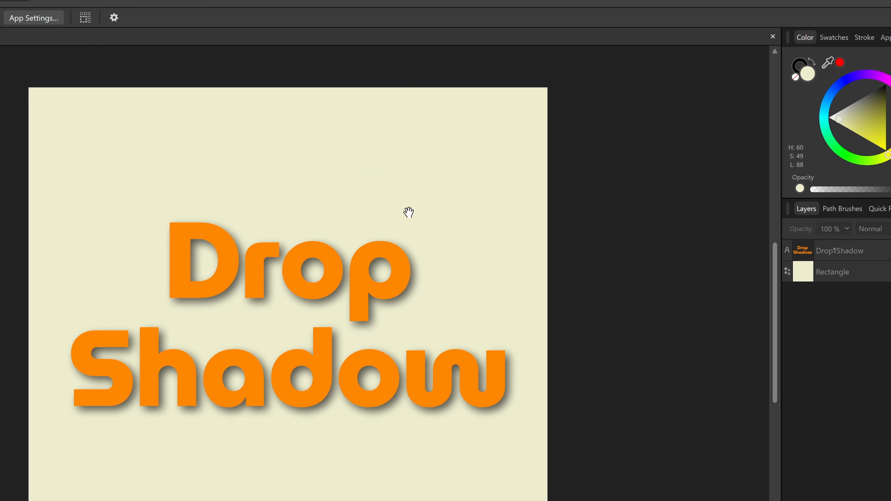
drag(408, 211, 406, 186)
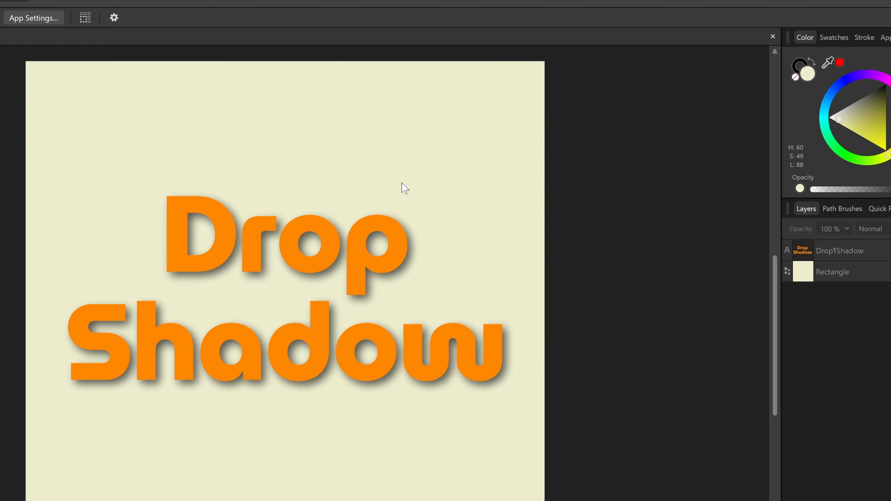
key(ctrl+0)
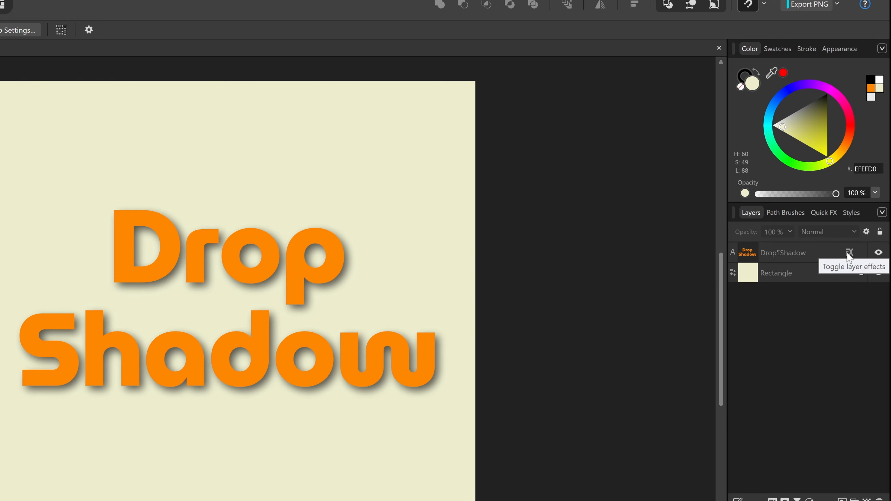
Step: Reopen the text's layer effects and set the outer shadow to 80% opacity, 6.6 px radius and 5.4 px offset
click(805, 262)
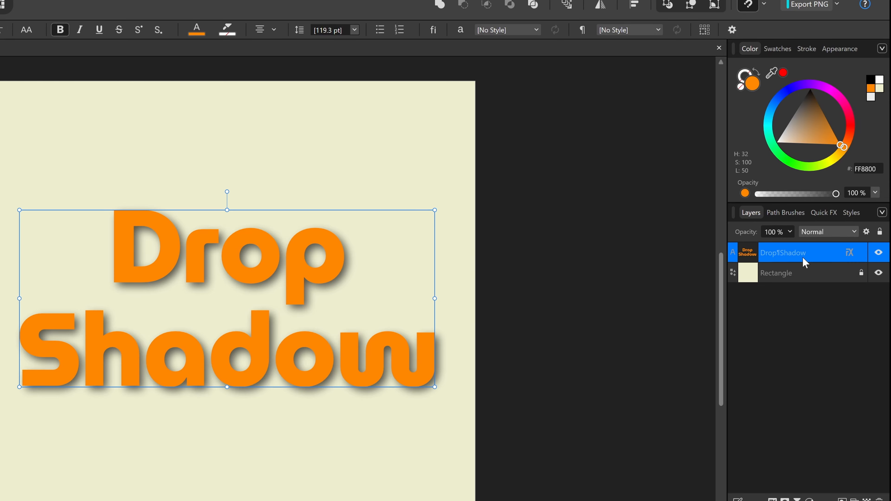
click(851, 250)
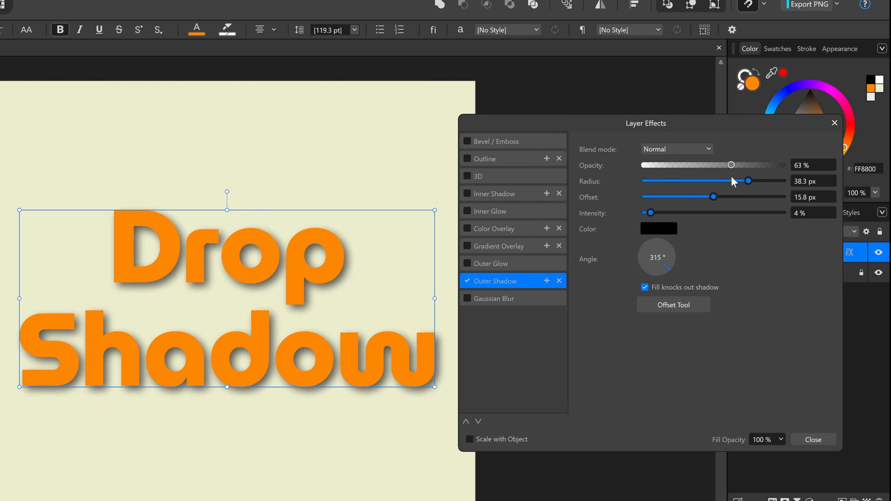
drag(749, 181, 646, 181)
drag(714, 197, 631, 196)
click(813, 166)
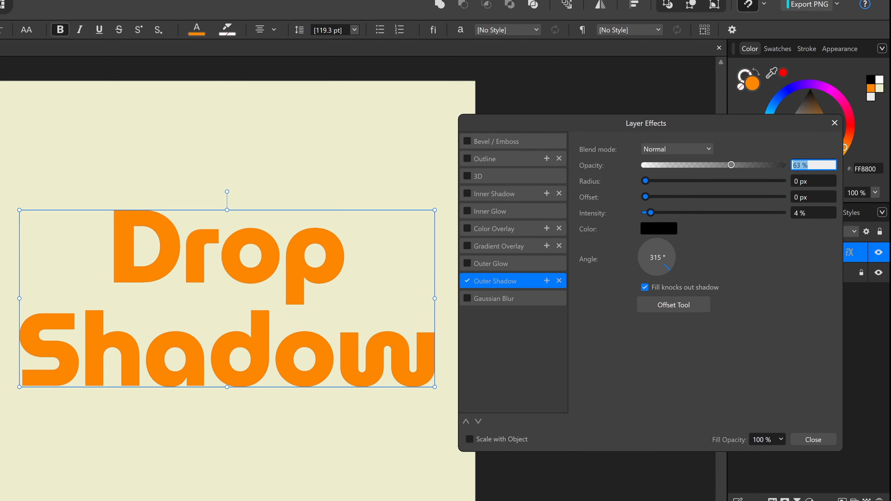
text(50)
key(Return)
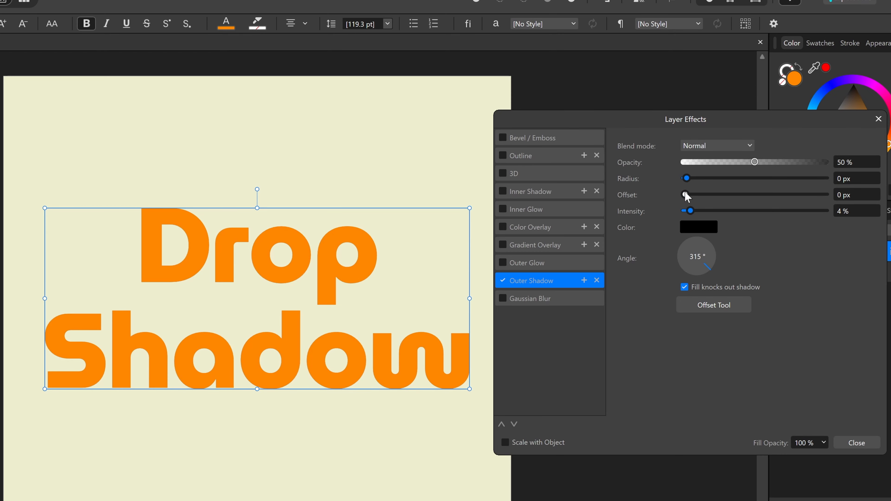
drag(686, 192, 799, 177)
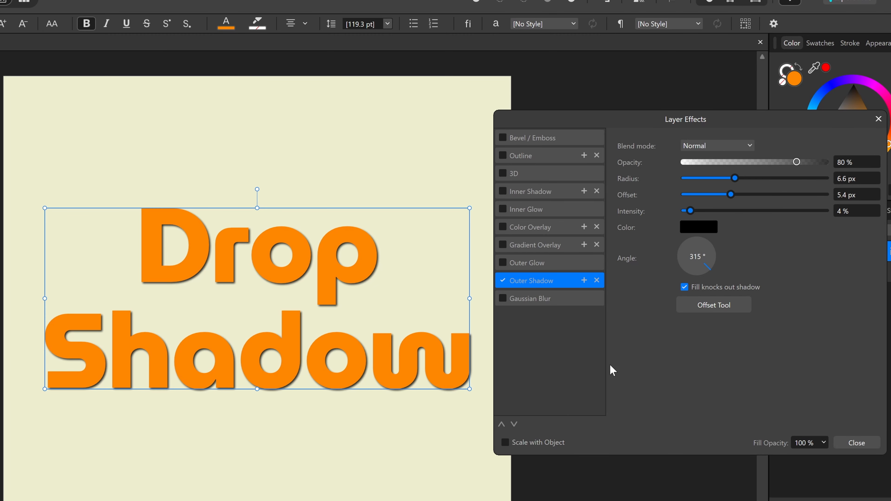
Step: Duplicate the outer shadow and set the lower copy to 50% opacity, 22.1 px radius, 9.9 px offset and 3% intensity
click(585, 281)
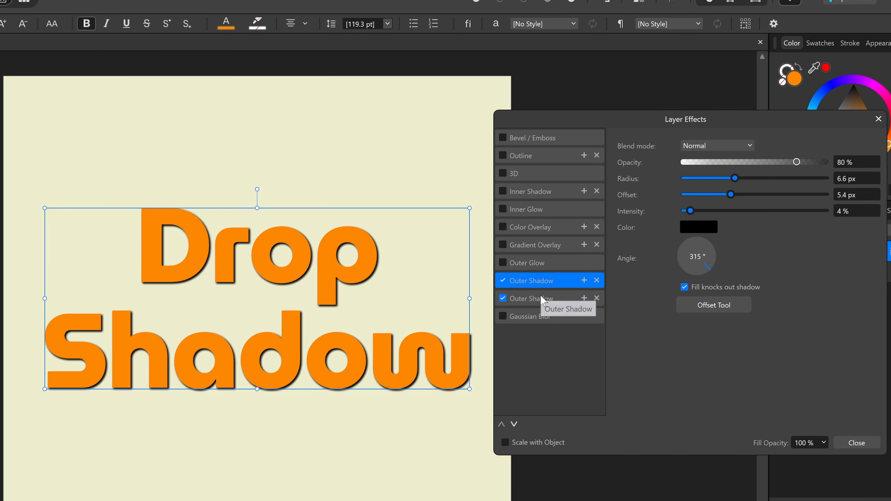
click(548, 299)
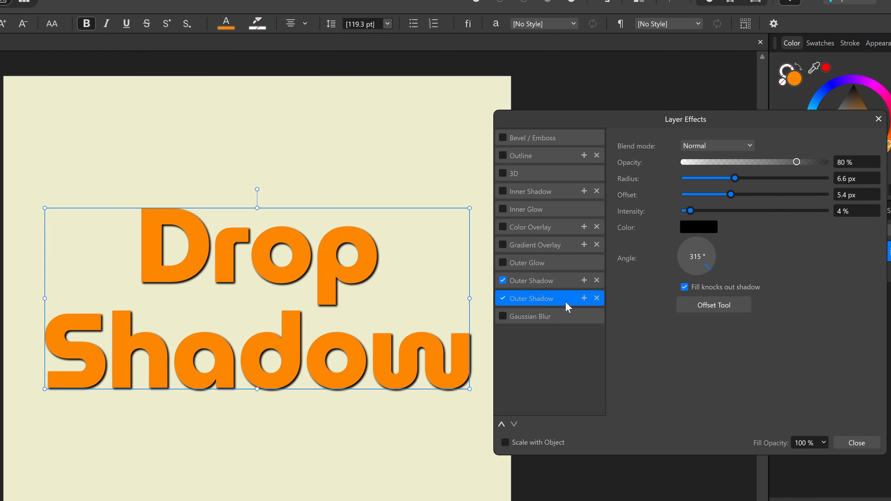
click(546, 281)
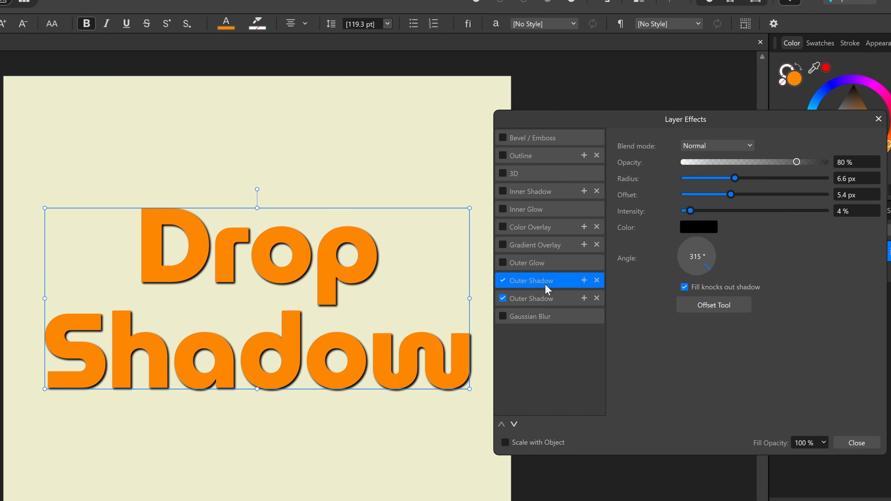
click(546, 299)
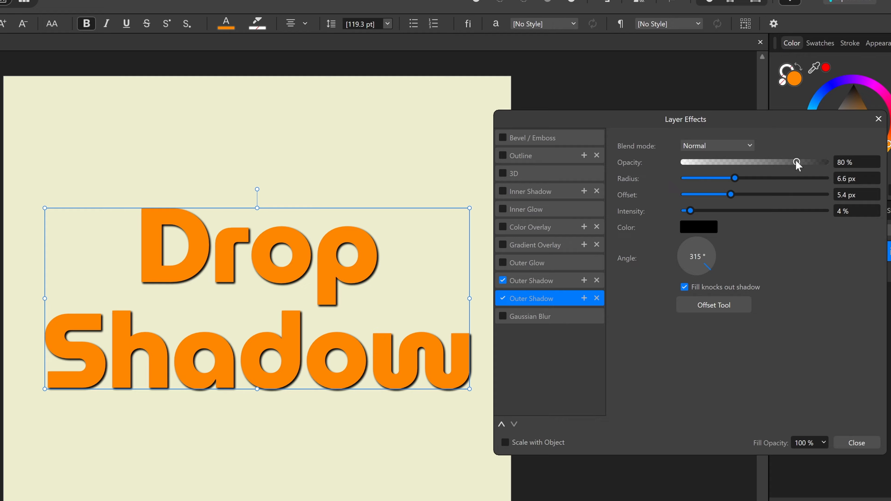
drag(798, 164, 791, 164)
drag(783, 162, 766, 178)
drag(693, 215, 746, 199)
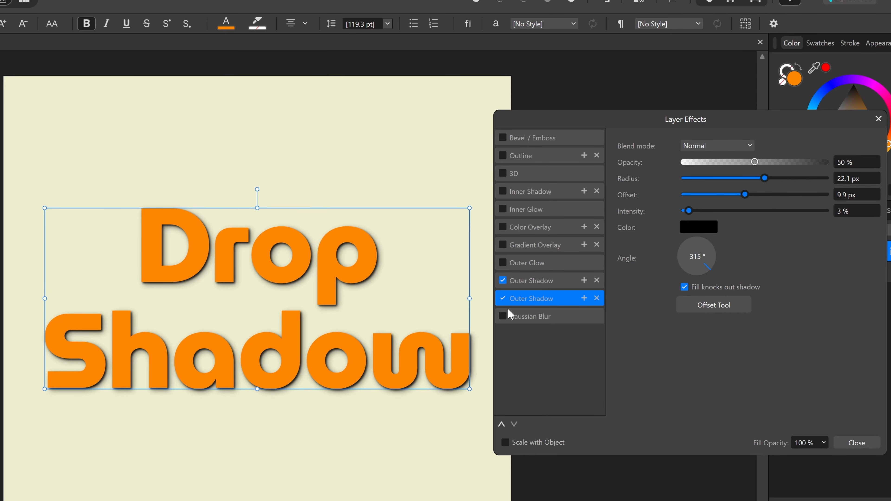
Step: Duplicate the second outer shadow, set the third one to 19% opacity, 37.1 px radius and 24.4 px offset, and close the layer effects
click(584, 298)
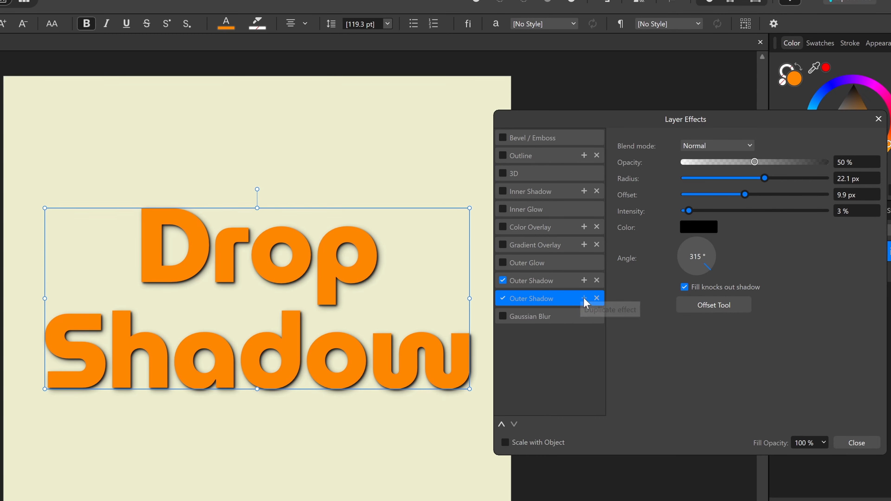
click(554, 318)
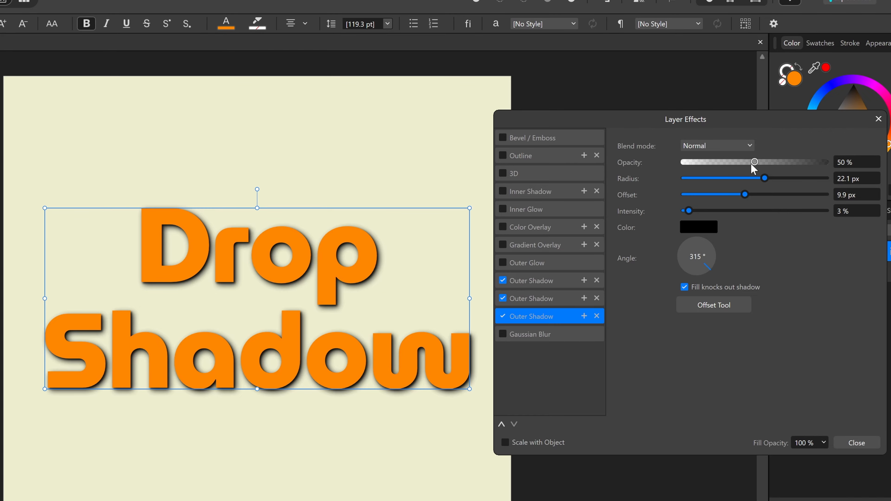
drag(753, 162, 713, 162)
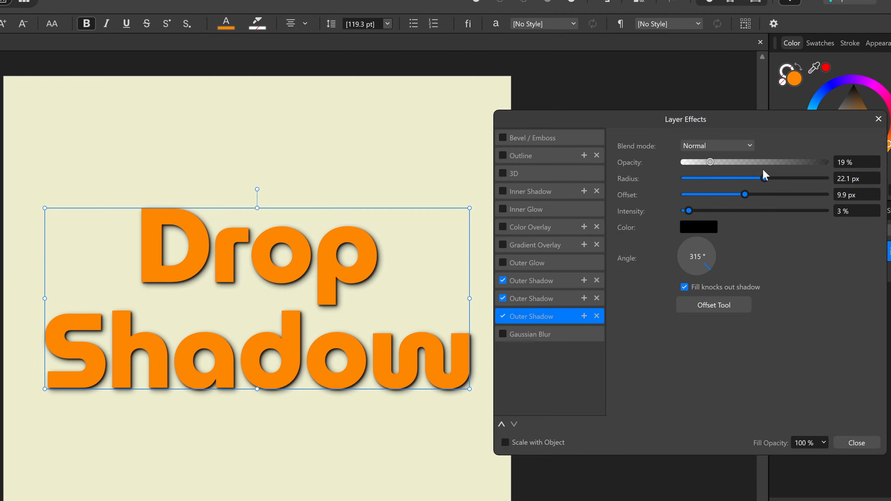
mouse_move(768, 179)
mouse_down()
mouse_move(790, 179)
mouse_move(749, 196)
mouse_move(770, 196)
mouse_up()
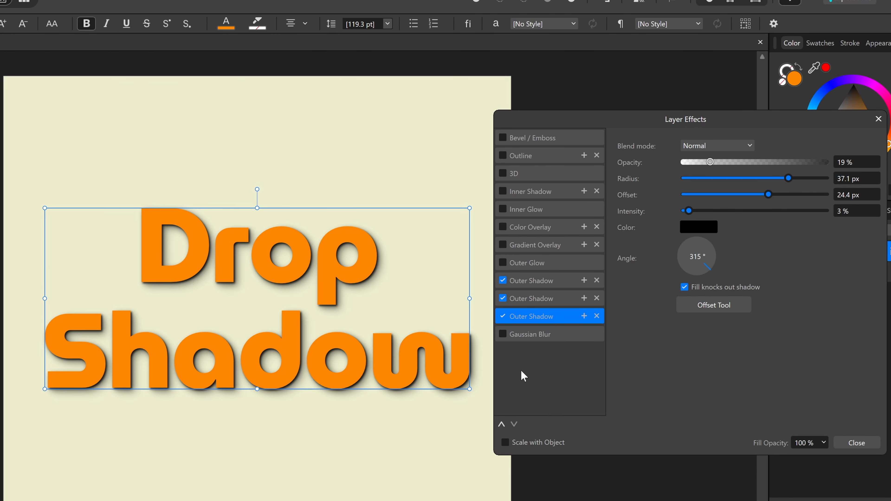
click(857, 445)
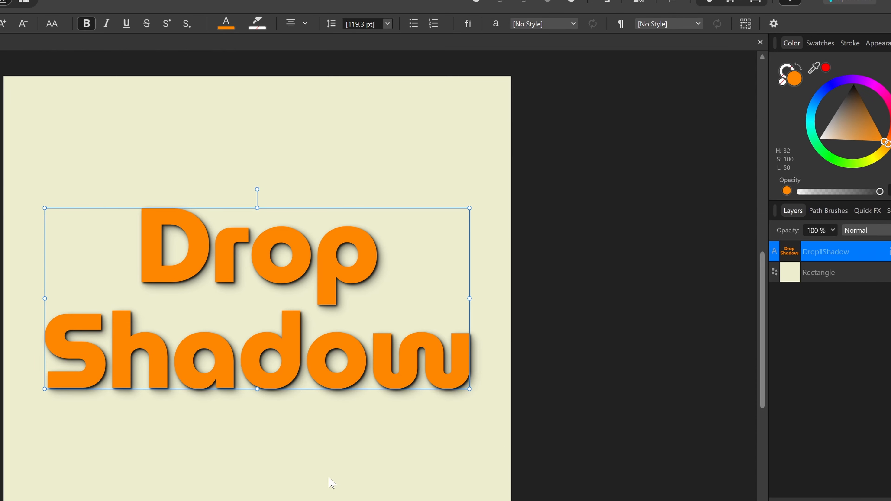
Step: Inspect the layered shadow up close, then reopen the text's layer effects and reduce the first outer shadow's opacity to 35%
click(329, 478)
scroll(292, 316, up, 1)
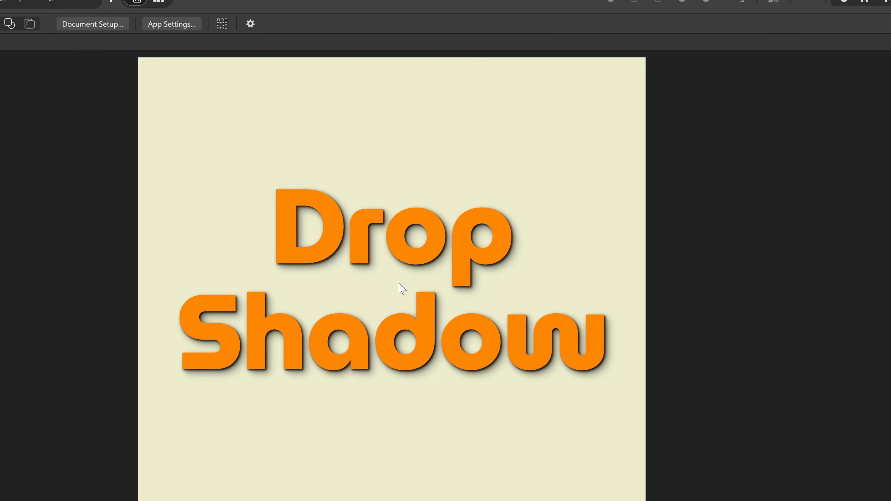
scroll(398, 289, up, 3)
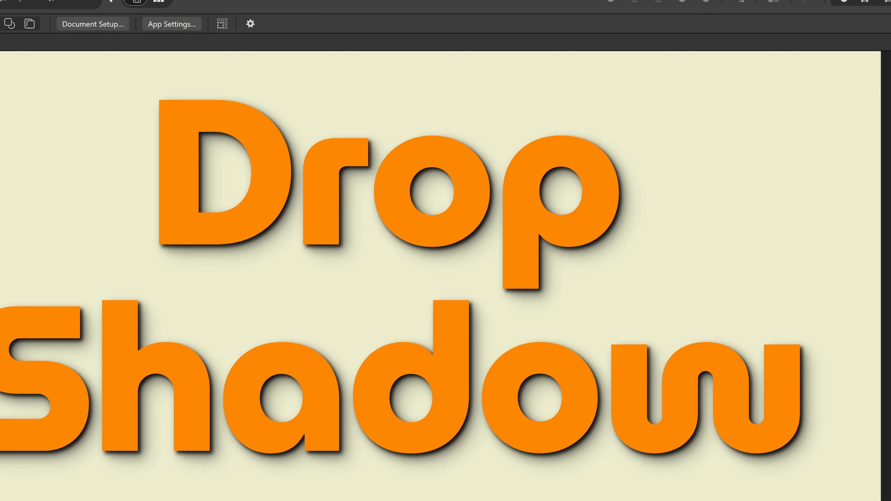
click(521, 225)
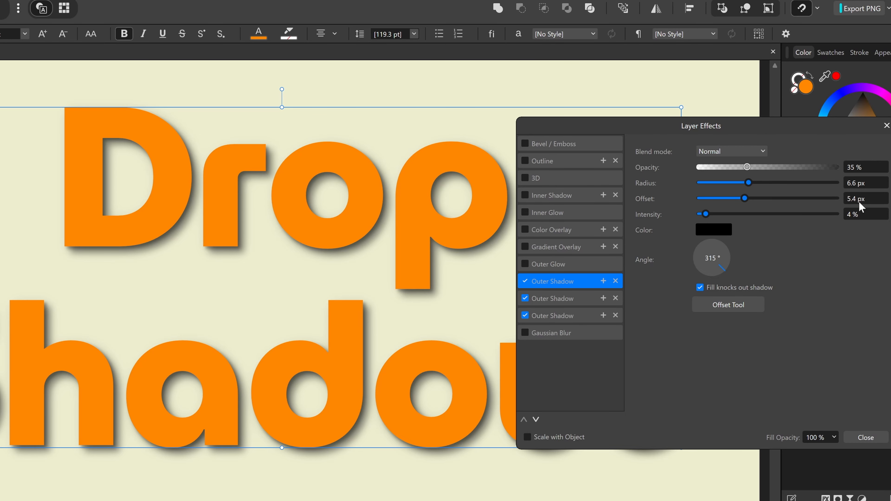
Step: Review the opacity, radius, offset and intensity settings of each of the text's three stacked outer shadows
click(565, 303)
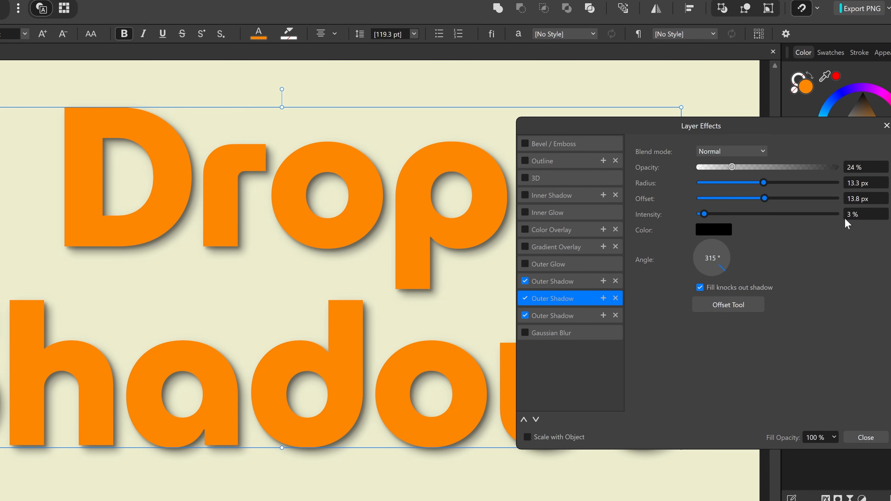
click(556, 318)
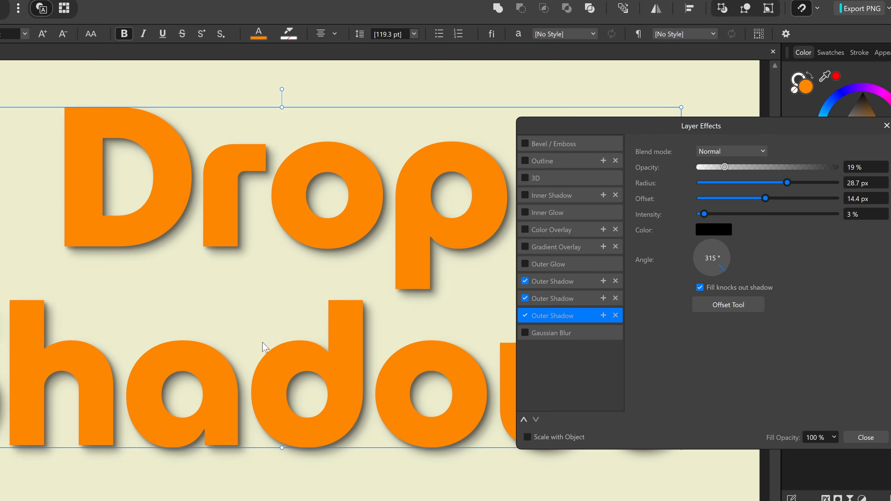
click(546, 281)
click(551, 298)
click(554, 317)
Step: Enable Scale with Object for the text's layer effects, close the effects settings and deselect the text
click(528, 442)
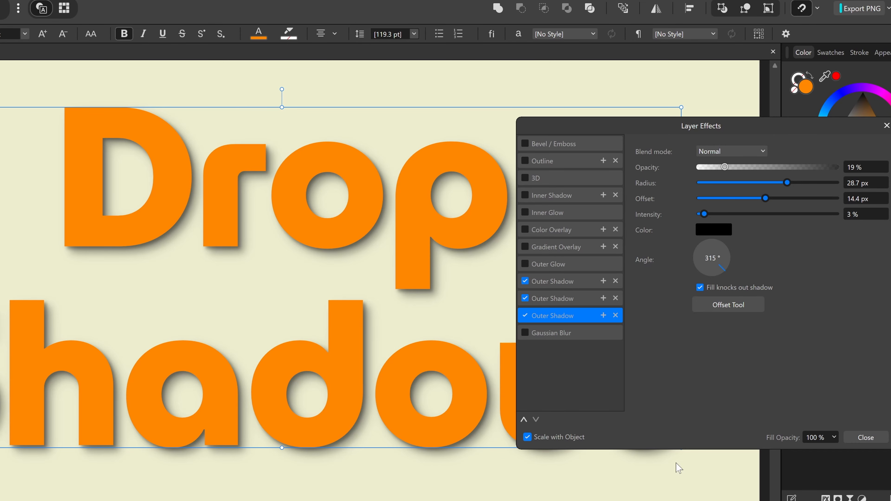
click(864, 439)
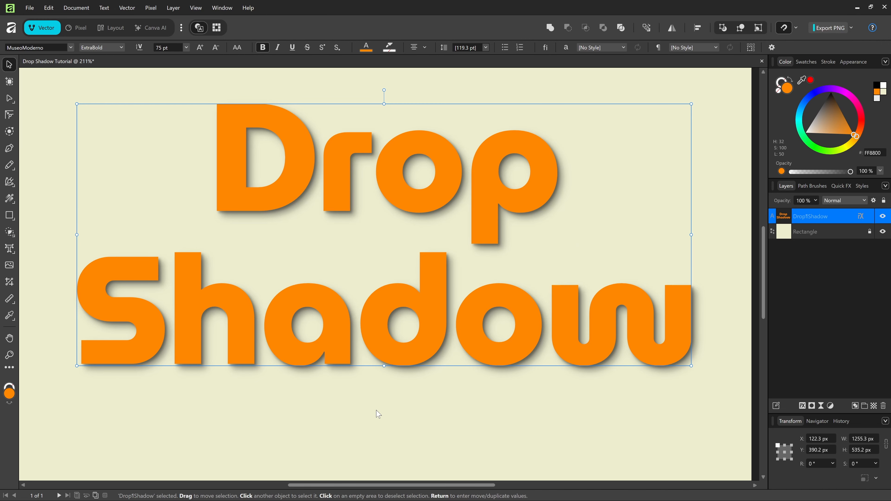
drag(402, 245, 398, 256)
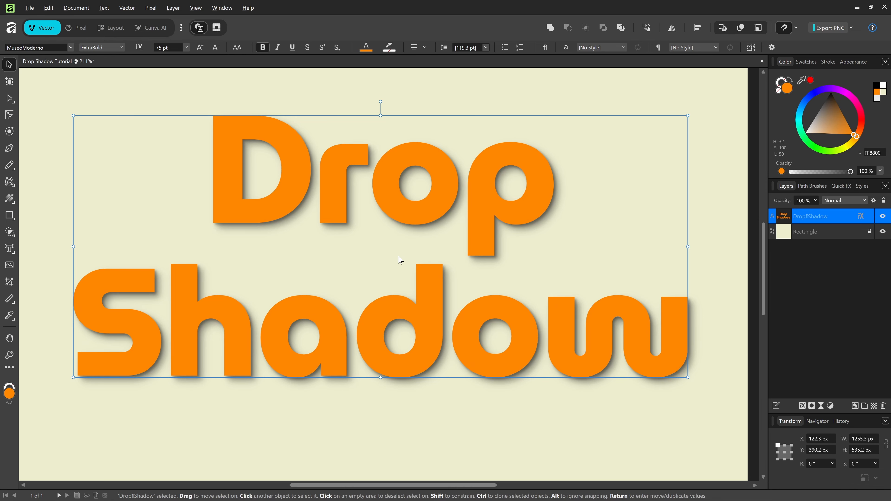
key(ctrl+0)
click(663, 187)
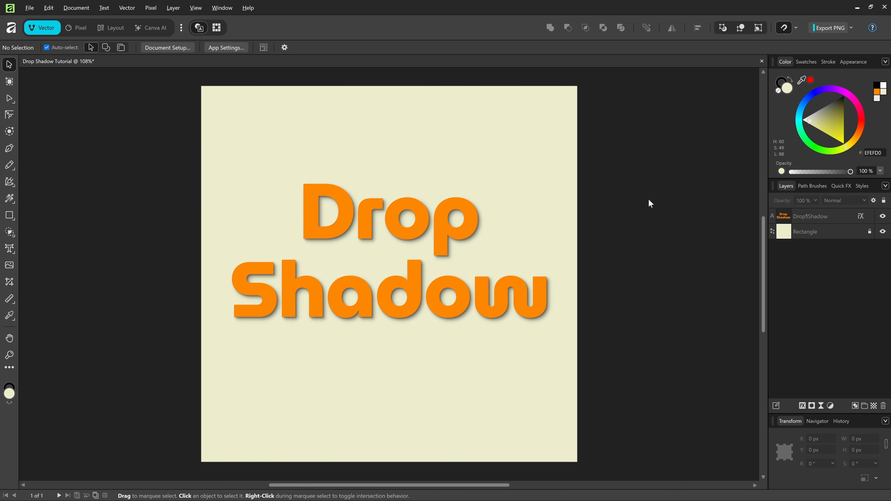